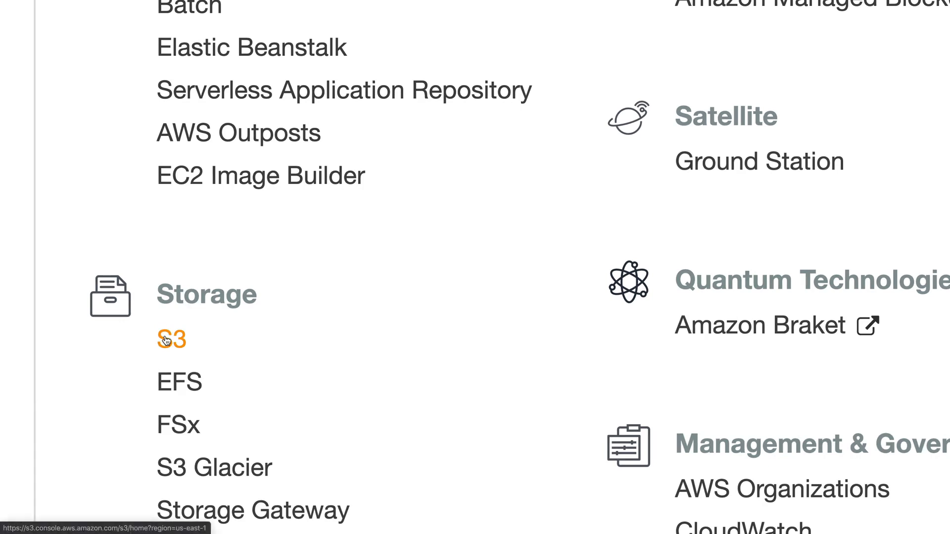
# Open Amazon S3 from the Storage group of the services list.
pyautogui.click(165, 336)
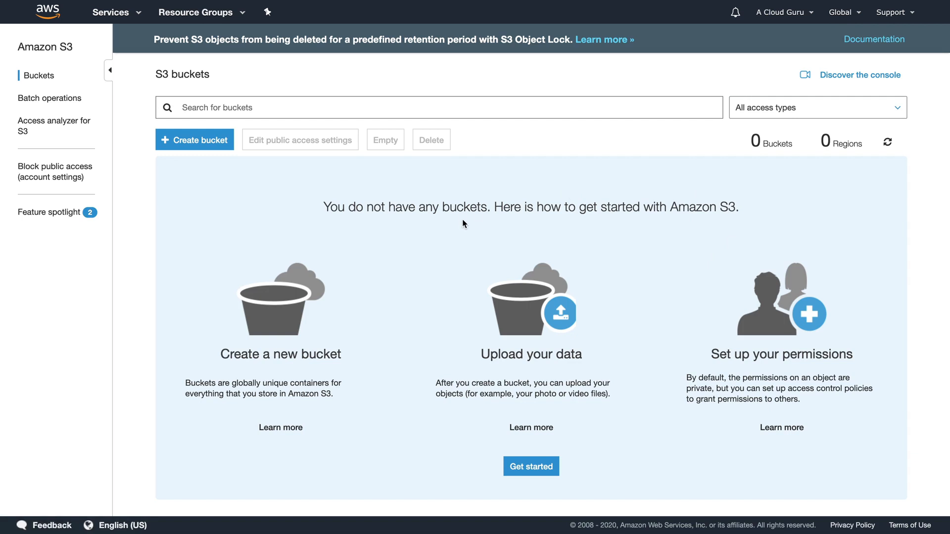
# Begin creating a new bucket from the S3 buckets page.
pyautogui.click(186, 141)
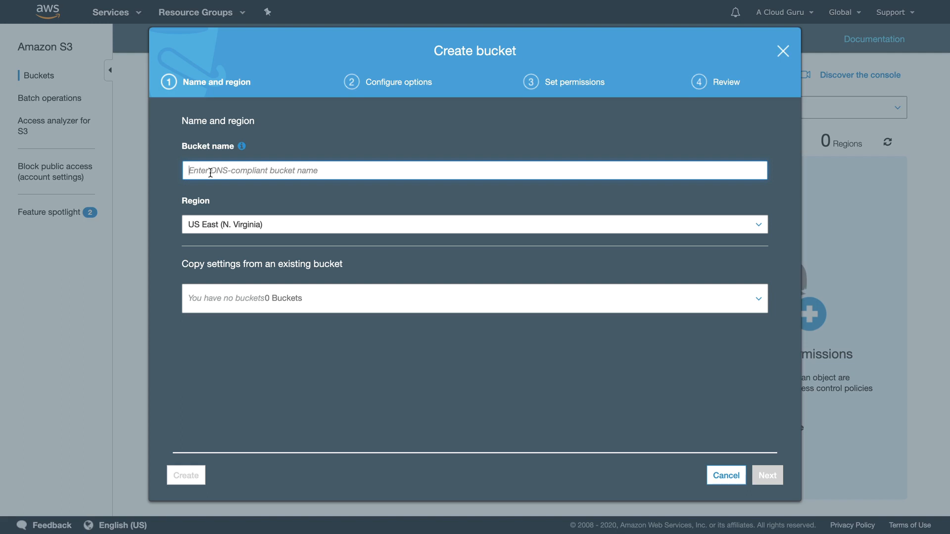
pyautogui.write('testbucket')
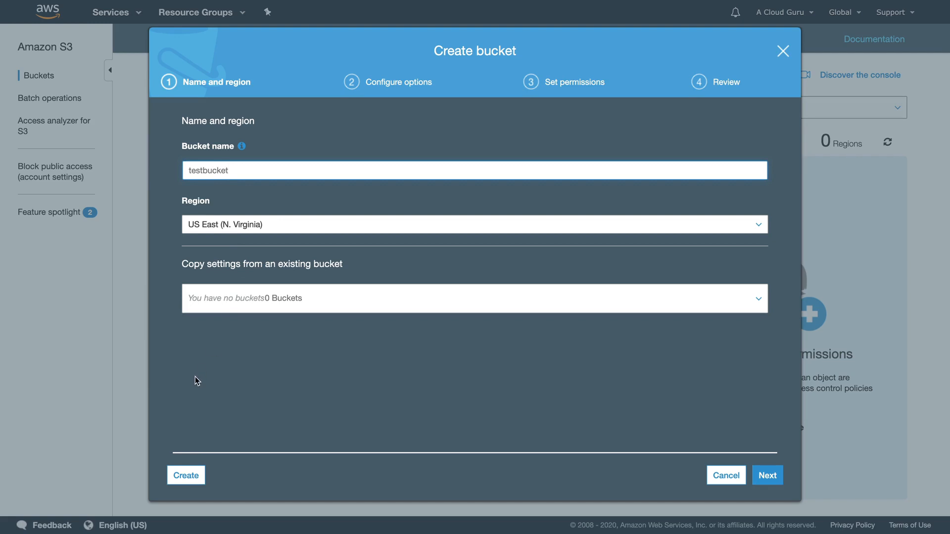
pyautogui.click(186, 474)
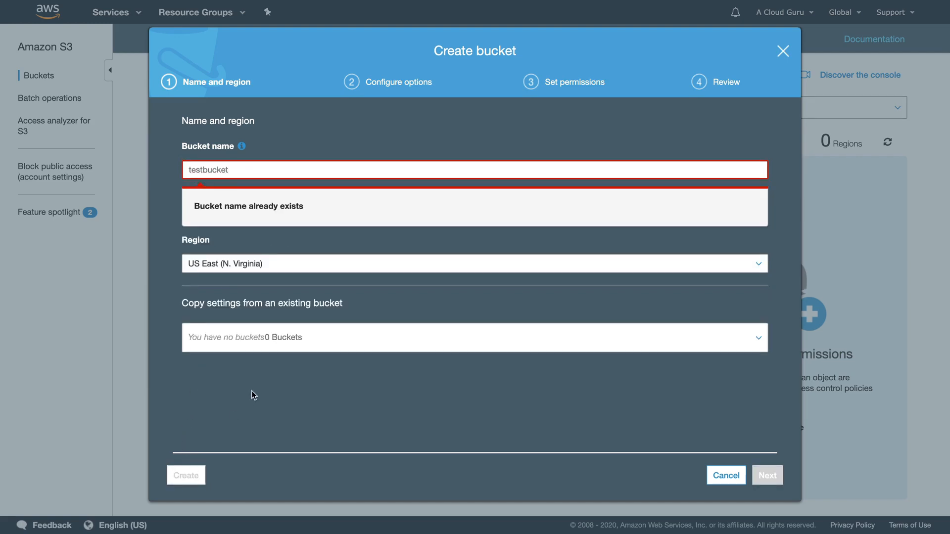
pyautogui.click(255, 168)
pyautogui.doubleClick(256, 168)
pyautogui.write('acloudg')
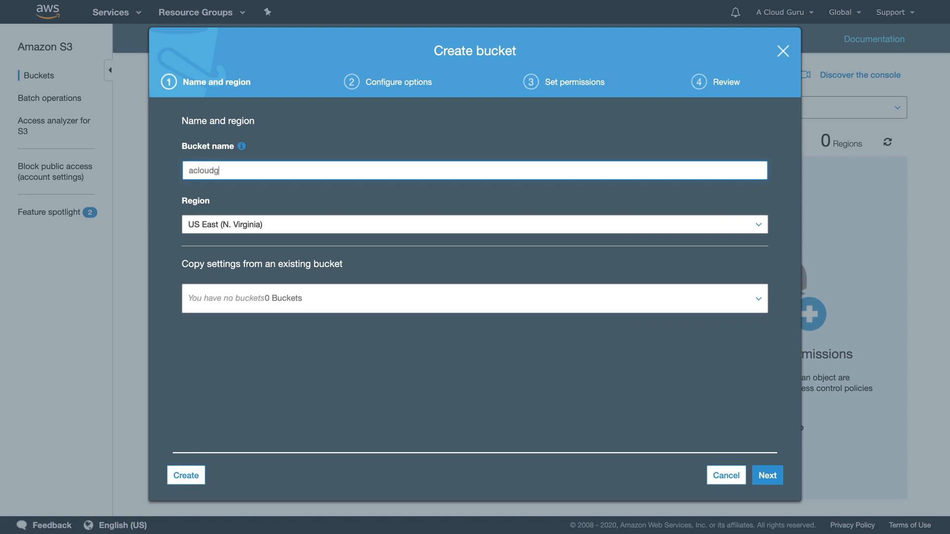
pyautogui.write('uru23432432432')
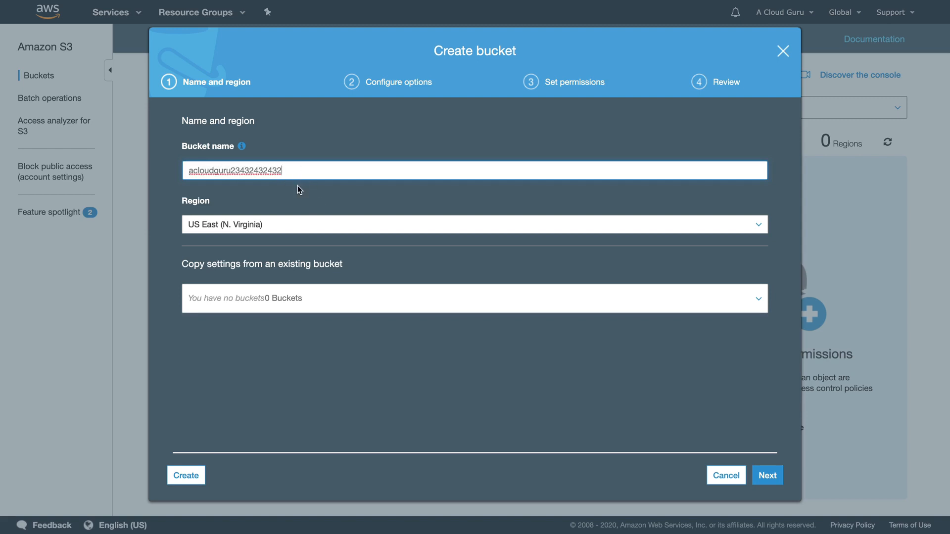
# Keep the region as US East (N. Virginia) and continue to Configure options.
pyautogui.click(247, 226)
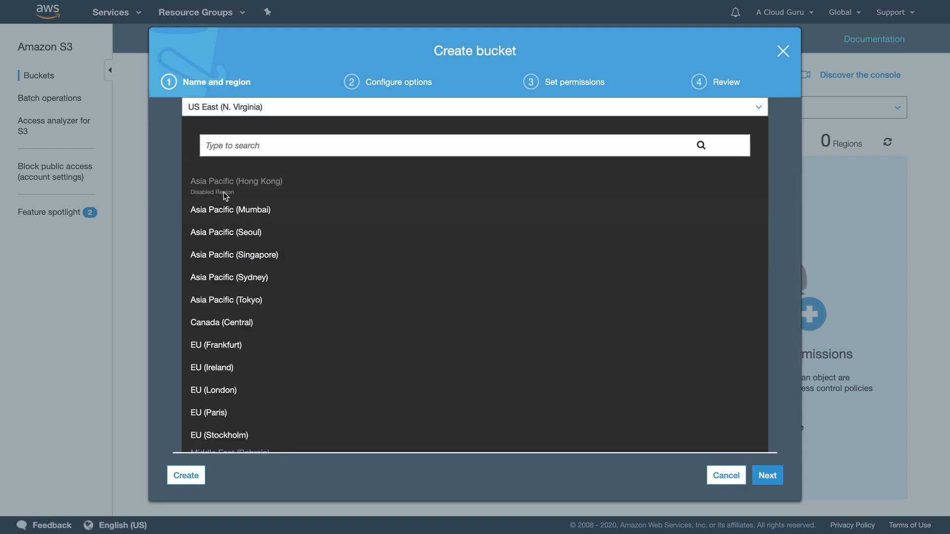
pyautogui.scroll(-1, 228, 195)
pyautogui.scroll(-3, 228, 195)
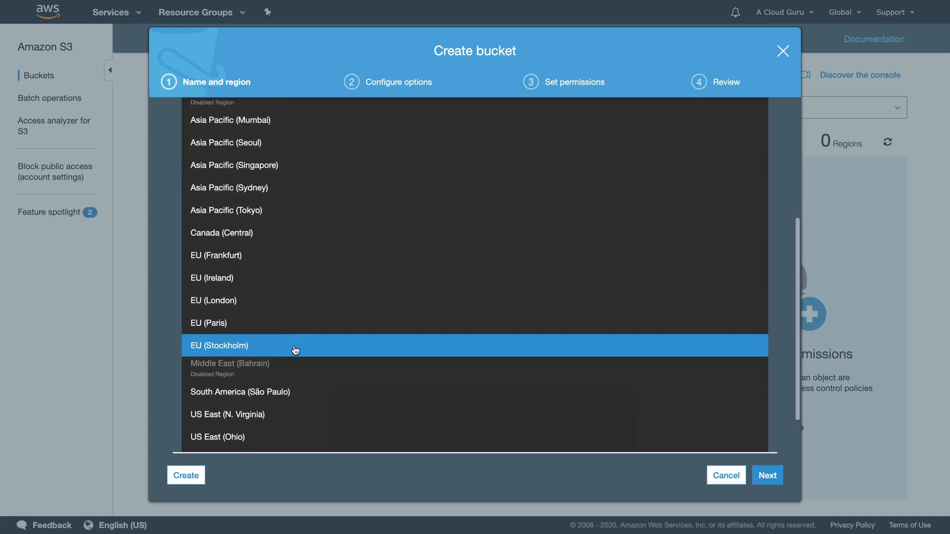
pyautogui.scroll(-3, 293, 367)
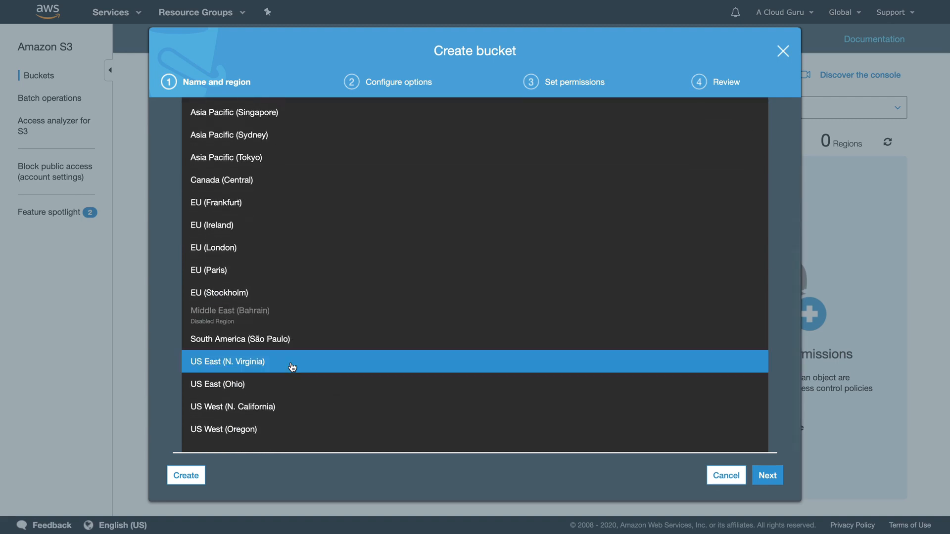
pyautogui.scroll(6, 292, 368)
pyautogui.scroll(-4, 291, 309)
pyautogui.scroll(1, 290, 365)
pyautogui.scroll(-2, 290, 360)
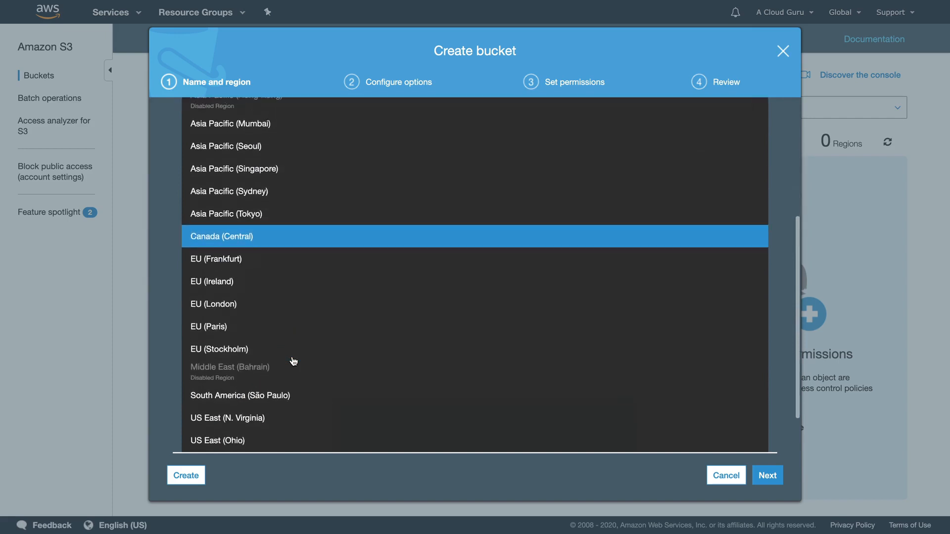
pyautogui.scroll(4, 293, 362)
pyautogui.click(364, 220)
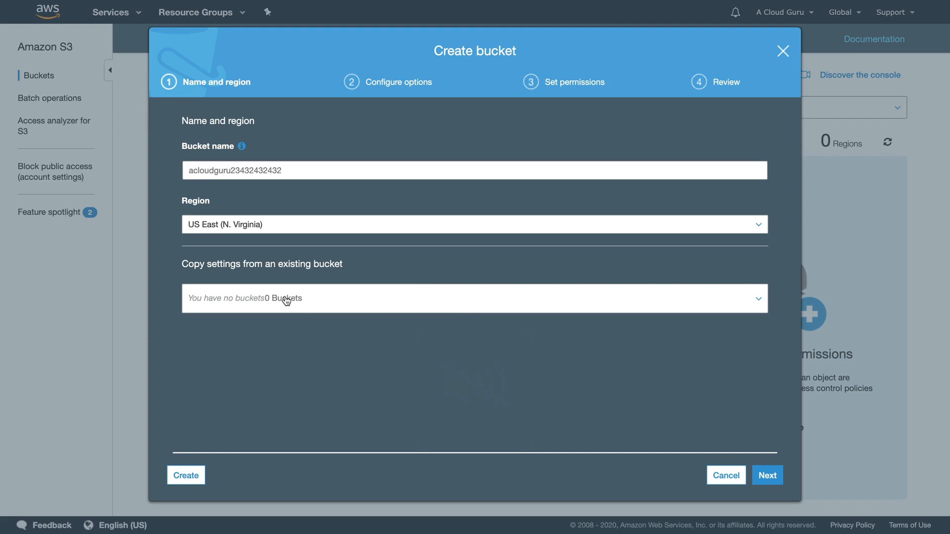
pyautogui.click(768, 476)
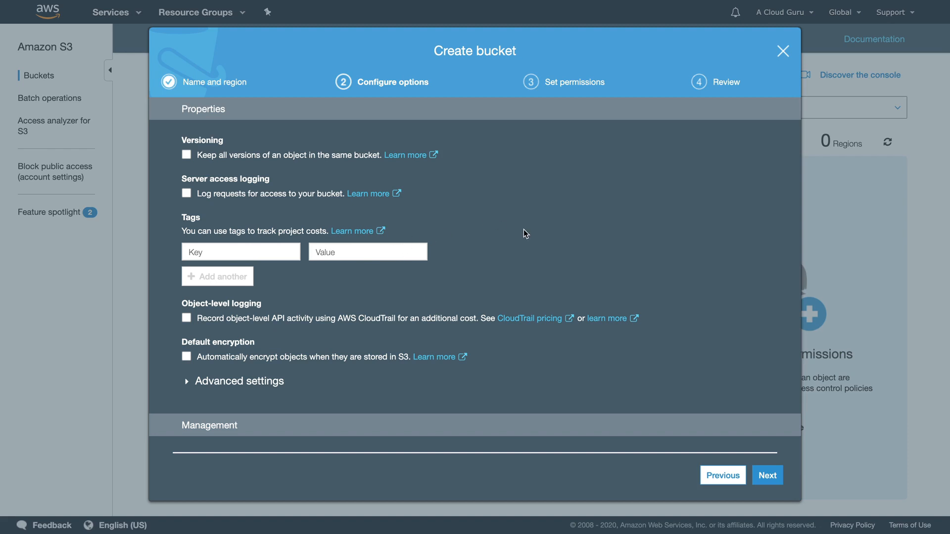
pyautogui.scroll(-1, 524, 230)
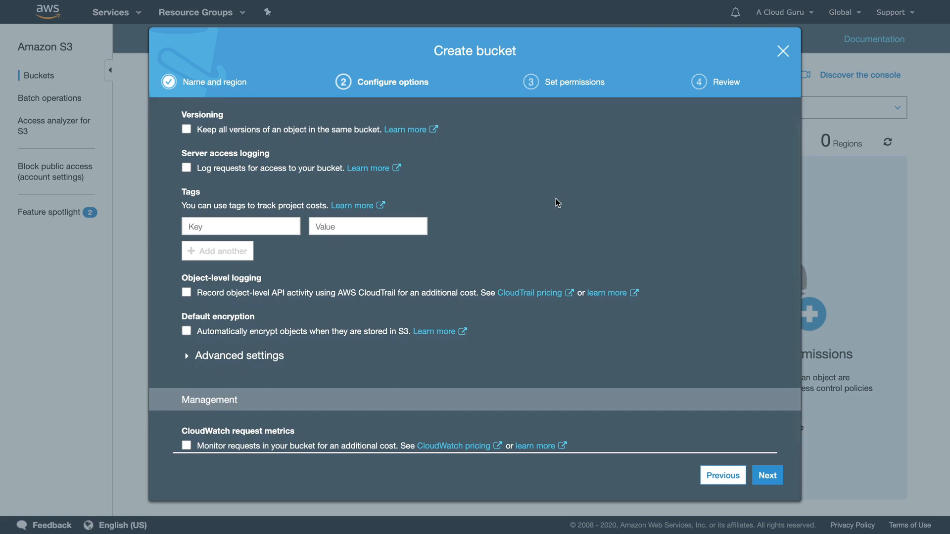
pyautogui.scroll(-1, 557, 203)
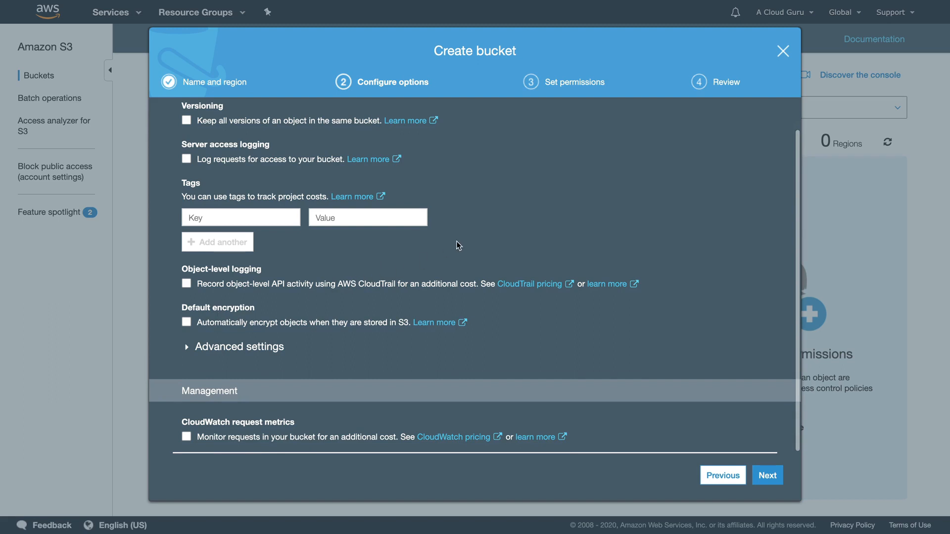
# Leave all bucket properties and Advanced settings unchecked and proceed to Set permissions.
pyautogui.click(223, 351)
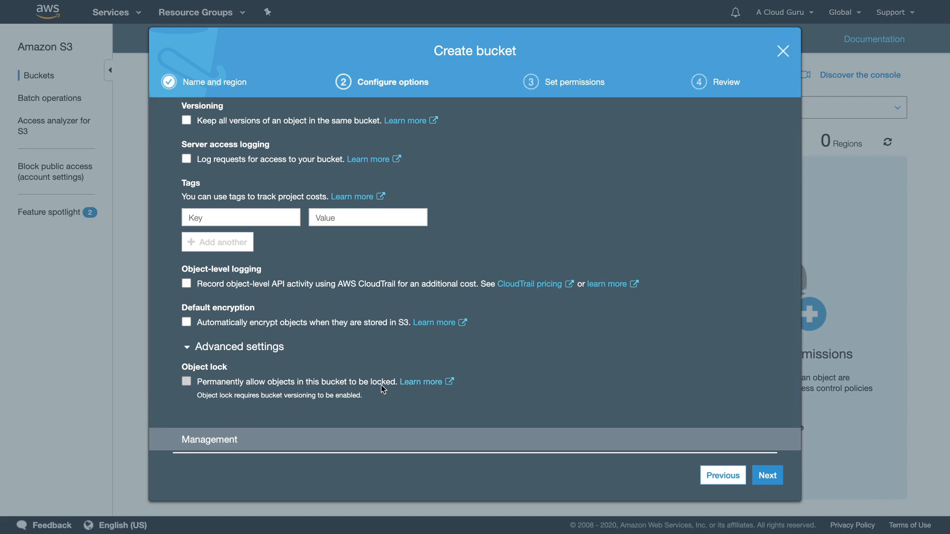
pyautogui.click(259, 352)
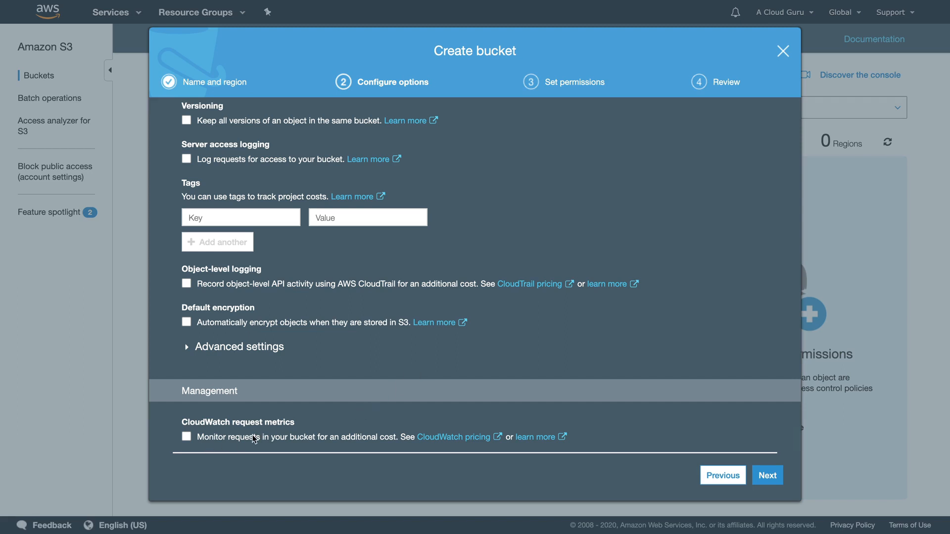
pyautogui.scroll(2, 563, 319)
pyautogui.scroll(2, 563, 319)
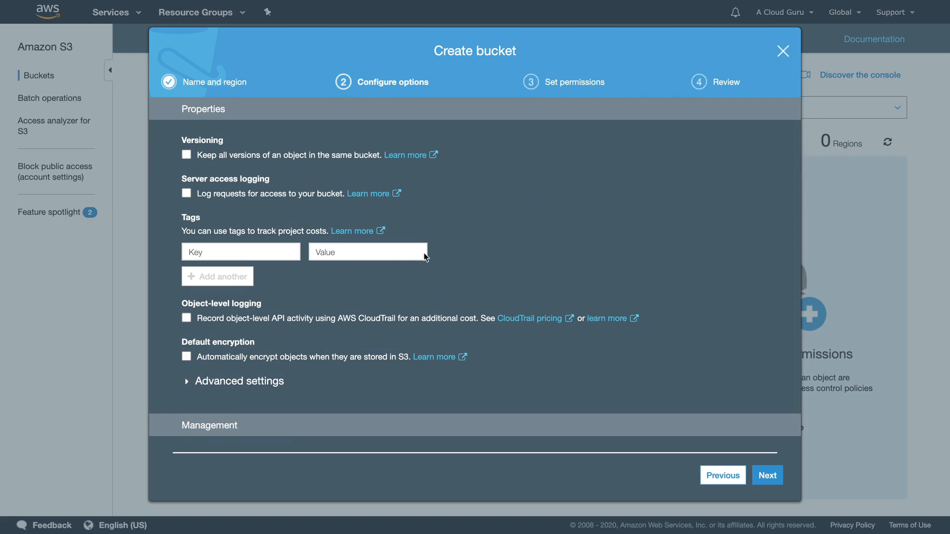
pyautogui.click(768, 476)
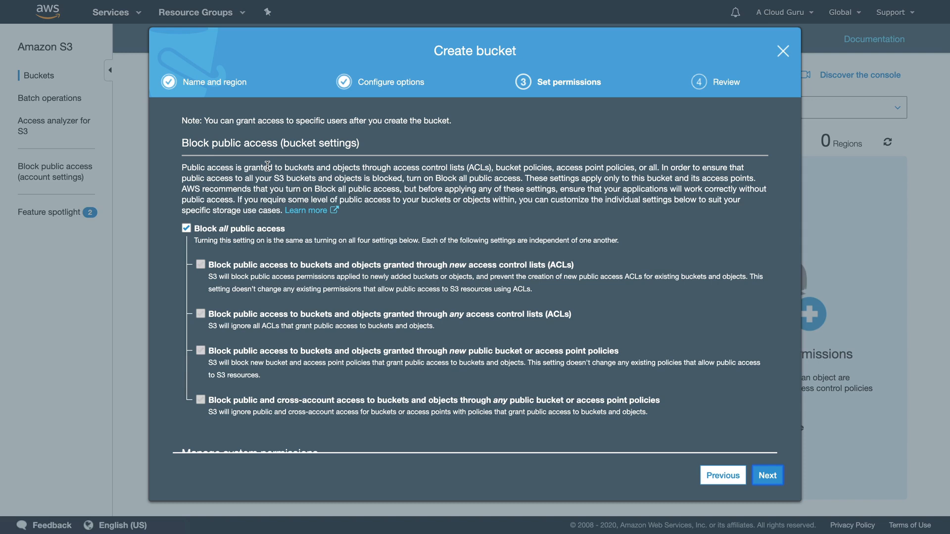
# Leave Block all public access checked and advance to the Review step.
pyautogui.click(185, 228)
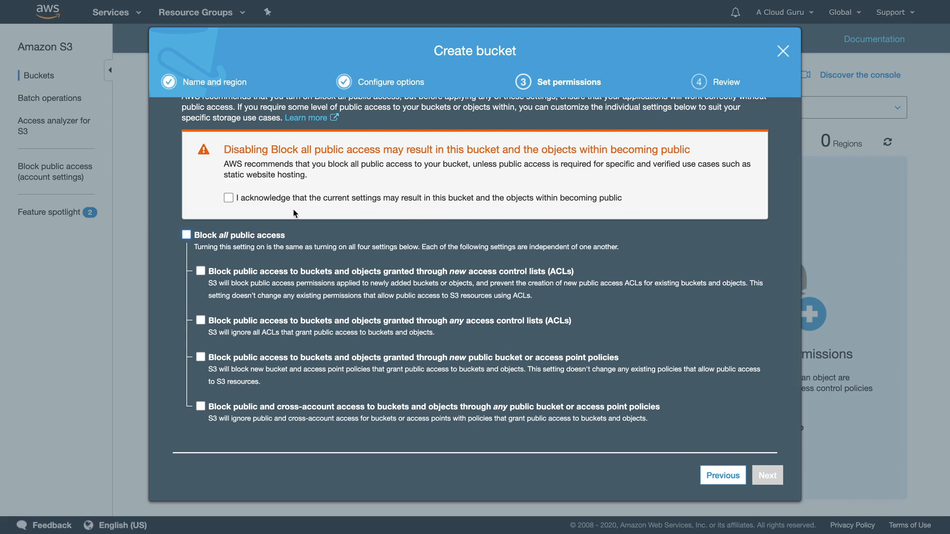
pyautogui.click(186, 234)
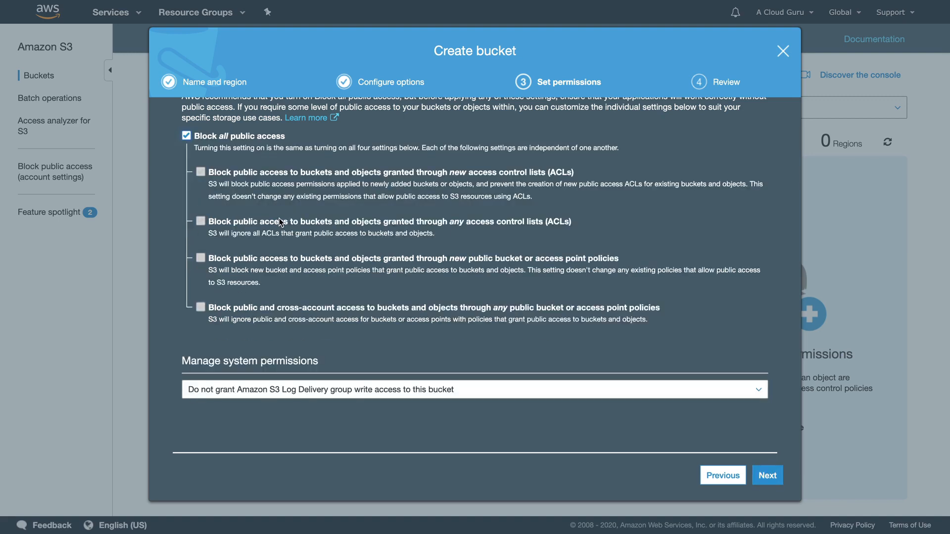
pyautogui.scroll(2, 270, 208)
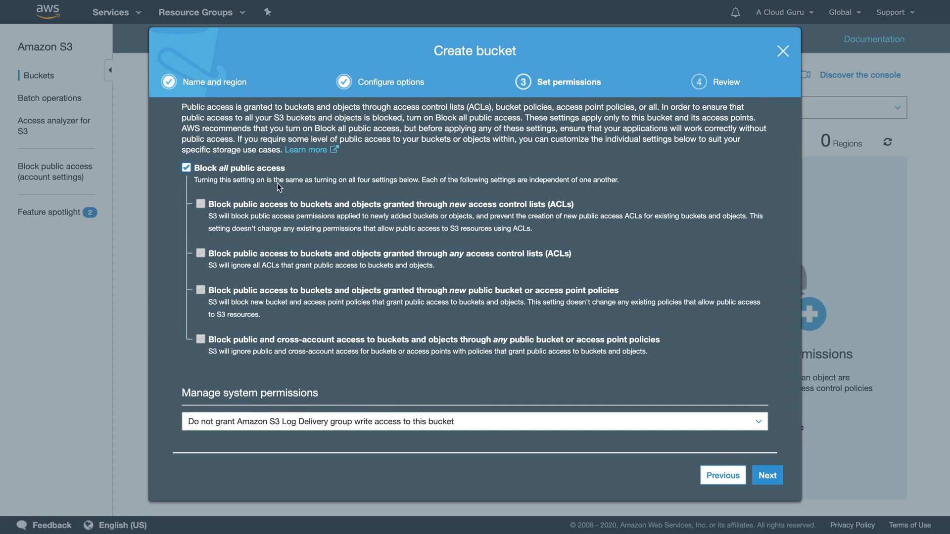
pyautogui.scroll(1, 228, 190)
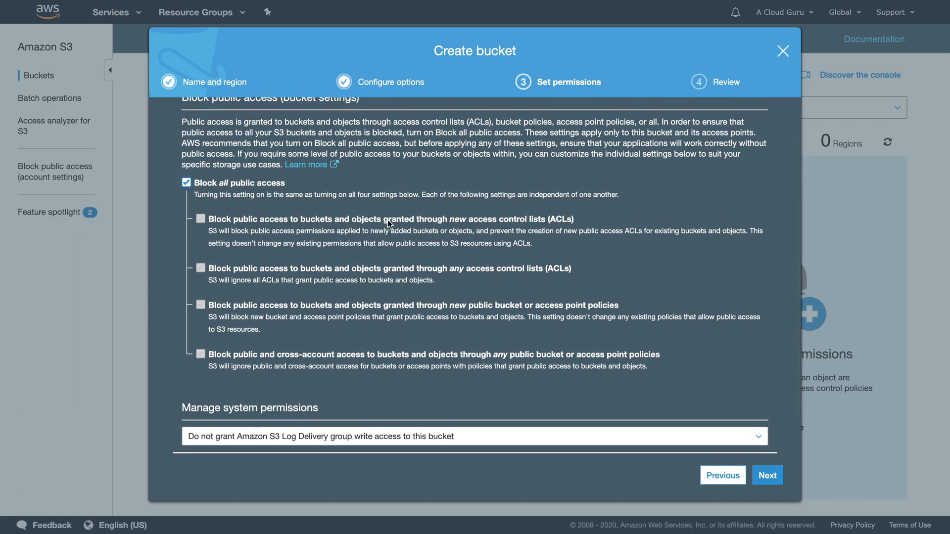
pyautogui.scroll(2, 558, 217)
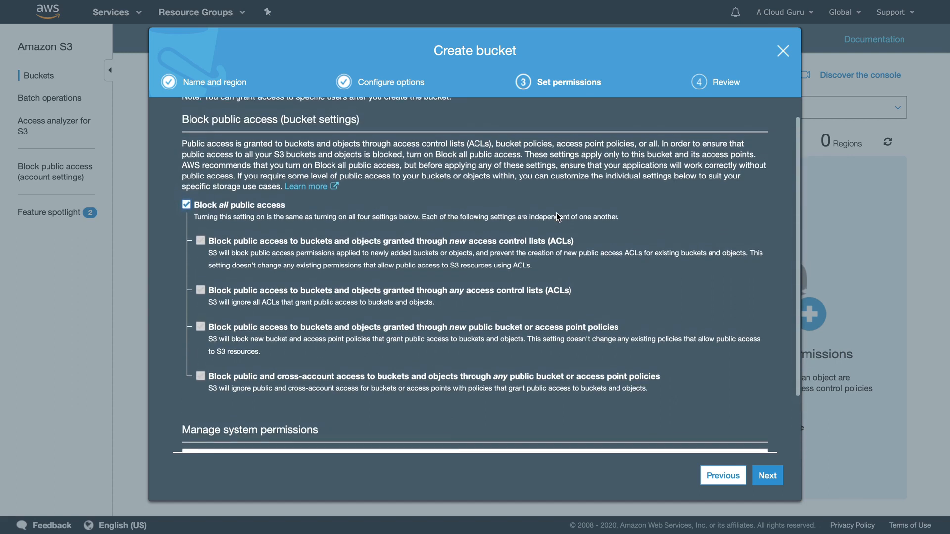
pyautogui.scroll(1, 558, 218)
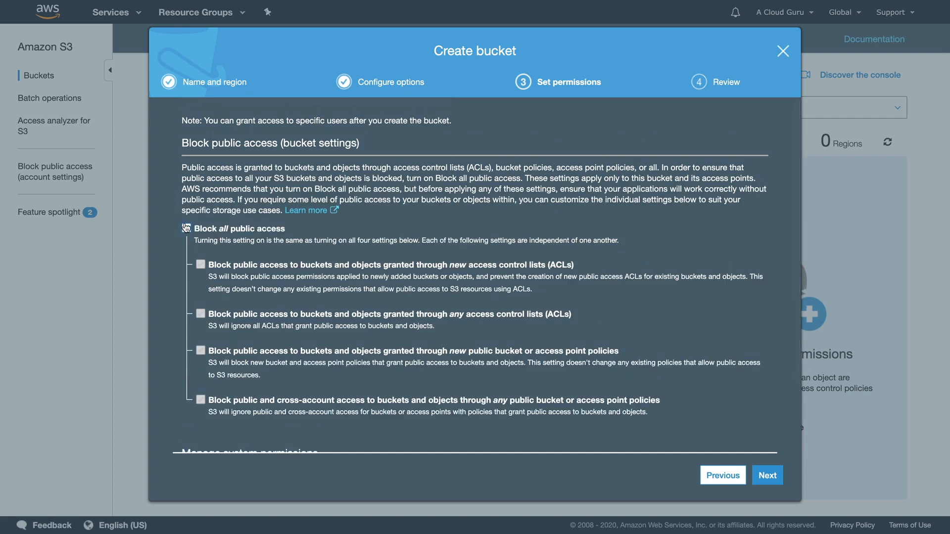
pyautogui.click(768, 475)
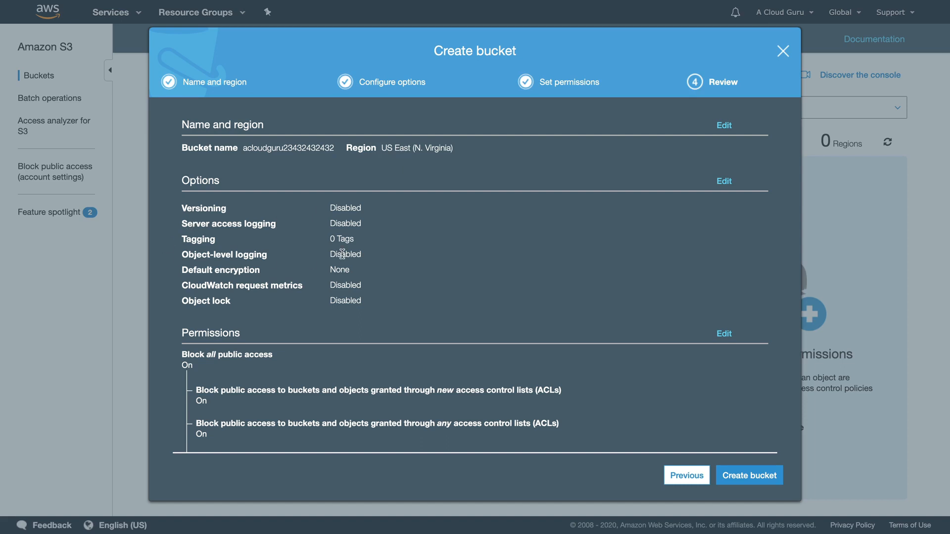
pyautogui.scroll(-5, 359, 285)
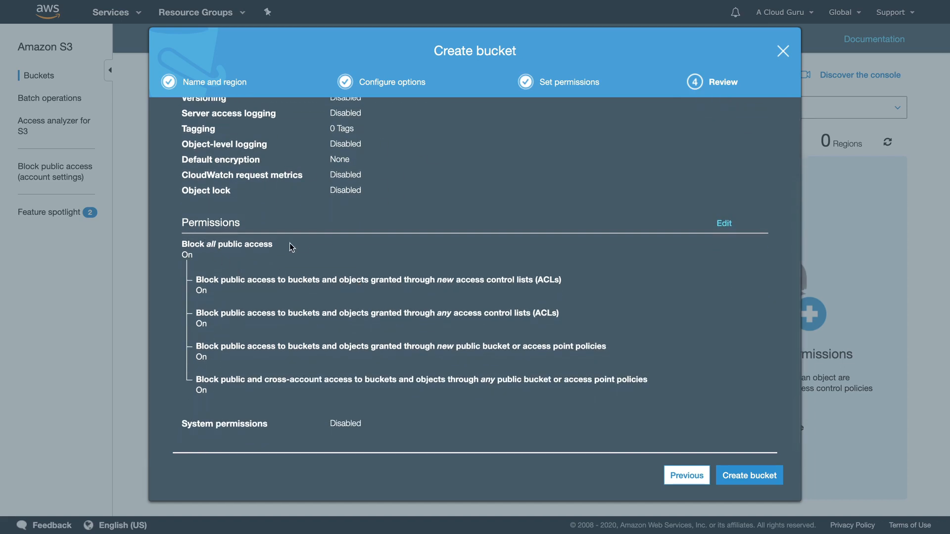
pyautogui.scroll(5, 353, 243)
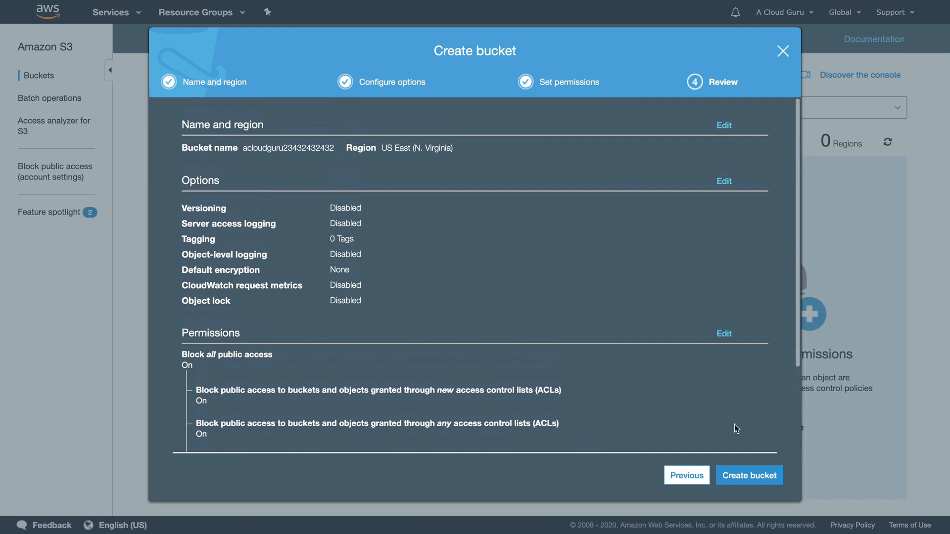
pyautogui.click(753, 472)
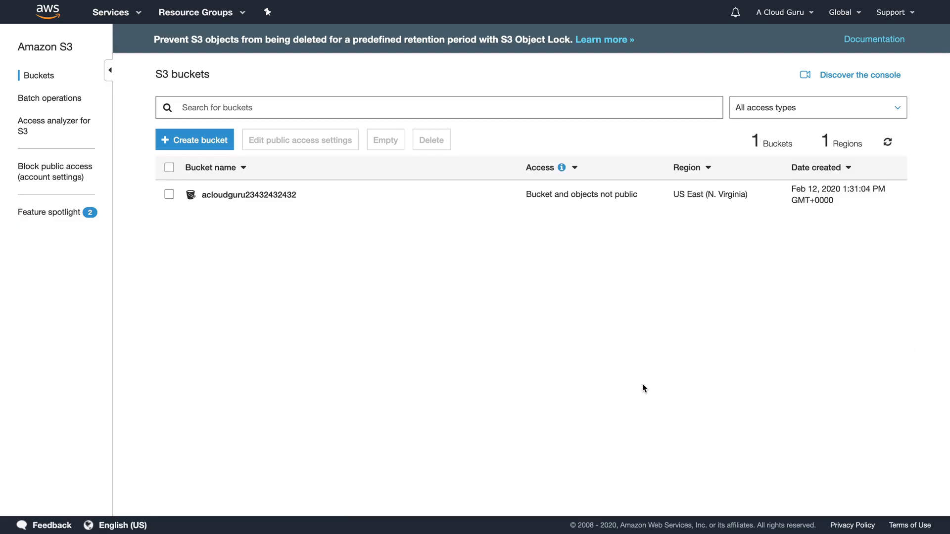
pyautogui.click(251, 194)
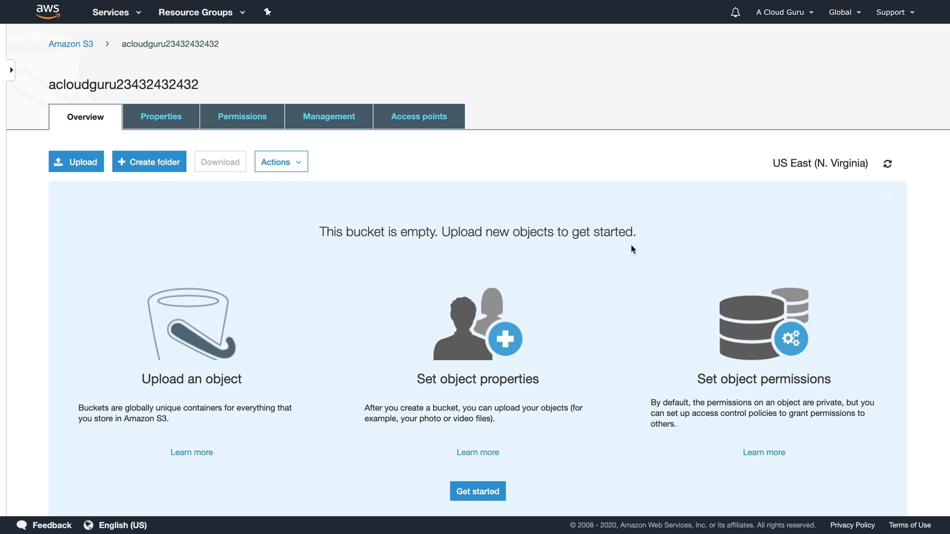
# Queue fayeryan-replay.jpg and jeffbarr.jpg from the Downloads folder for upload.
pyautogui.click(70, 165)
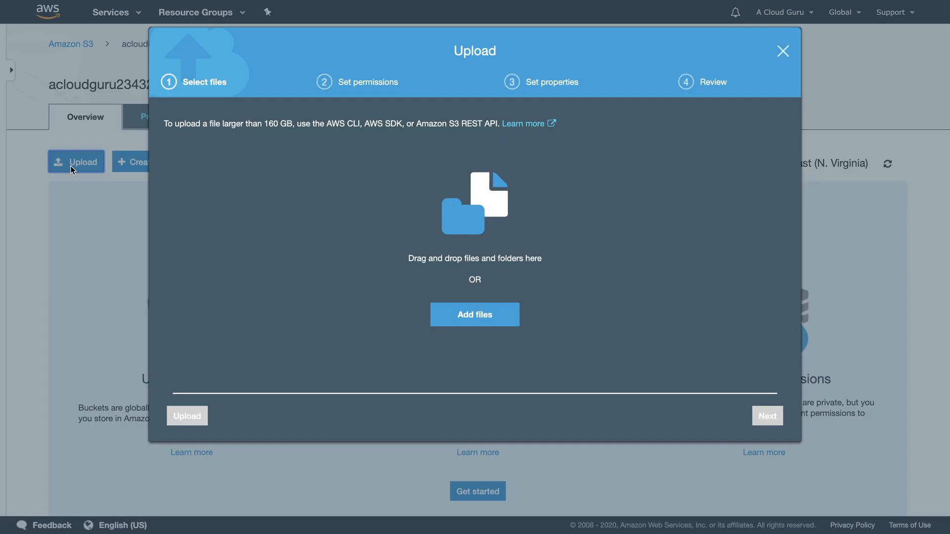
pyautogui.click(484, 317)
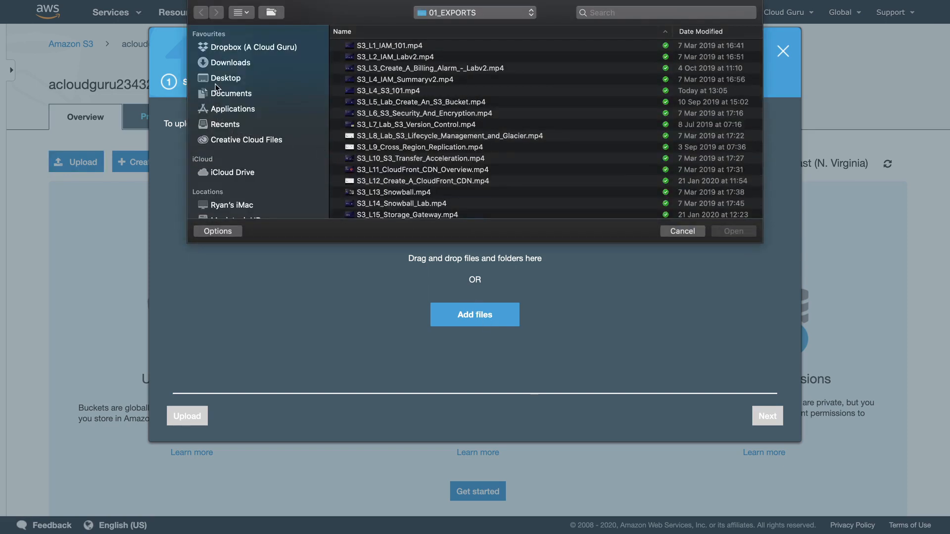
pyautogui.click(227, 64)
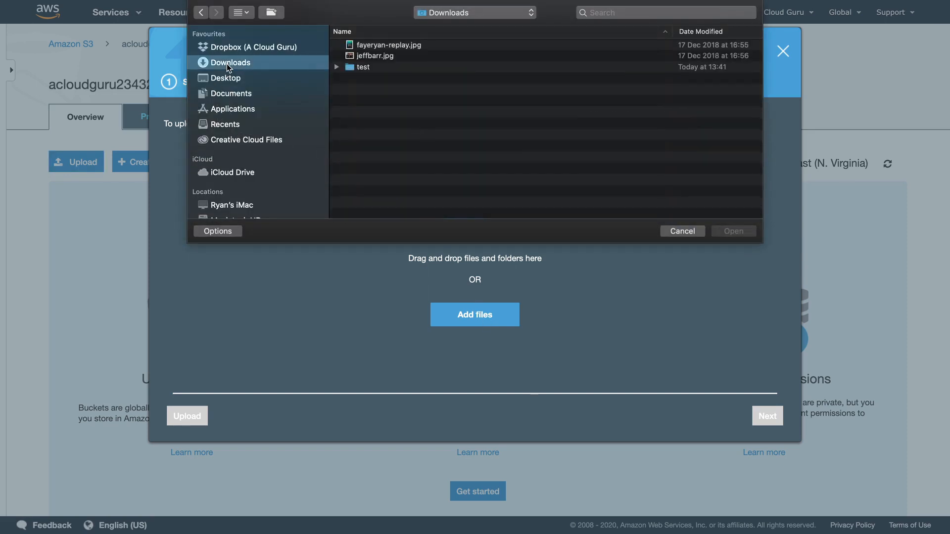
pyautogui.click(391, 45)
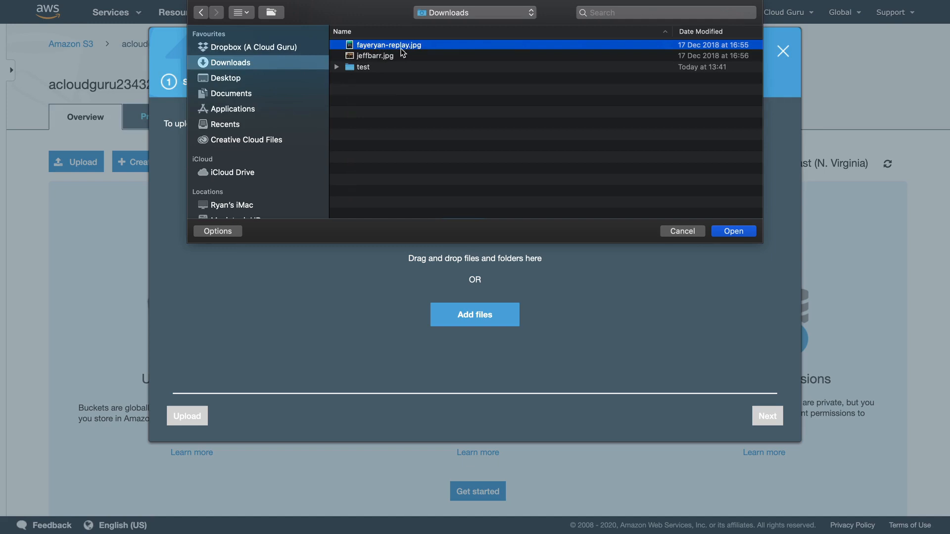
pyautogui.keyDown('shift'); pyautogui.click(371, 57); pyautogui.keyUp('shift')
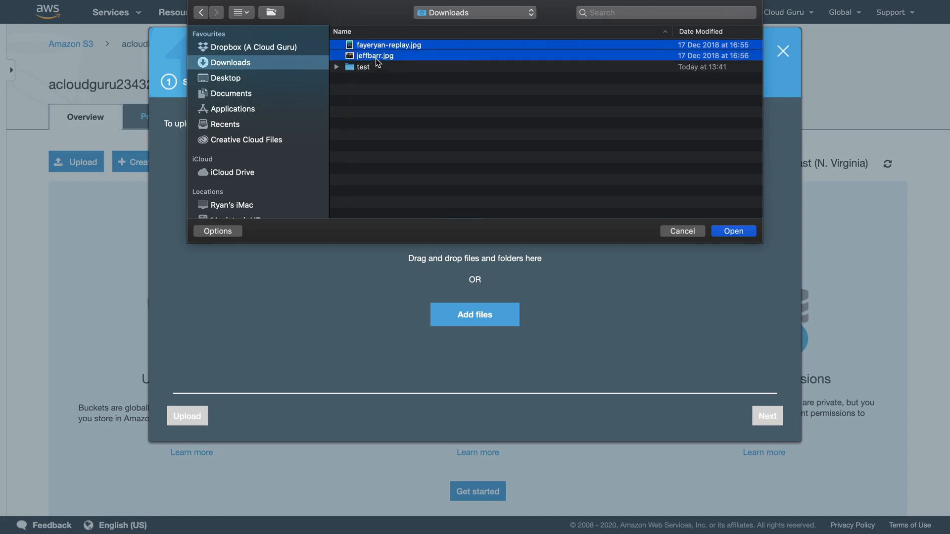
pyautogui.click(733, 231)
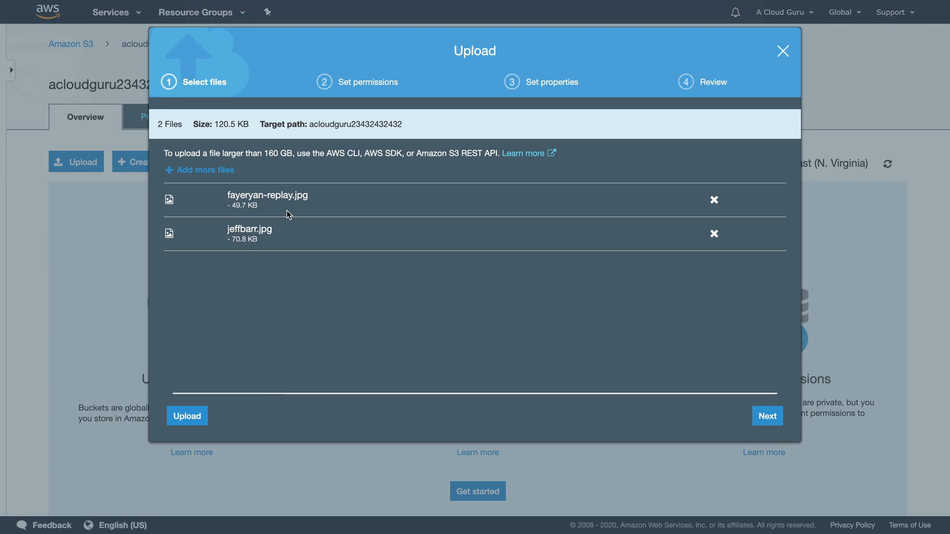
pyautogui.click(188, 416)
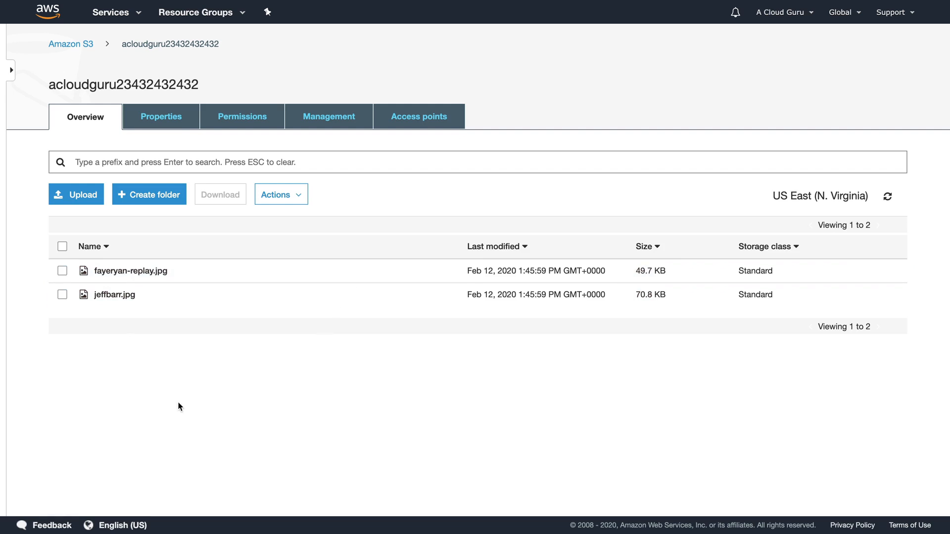
pyautogui.click(62, 271)
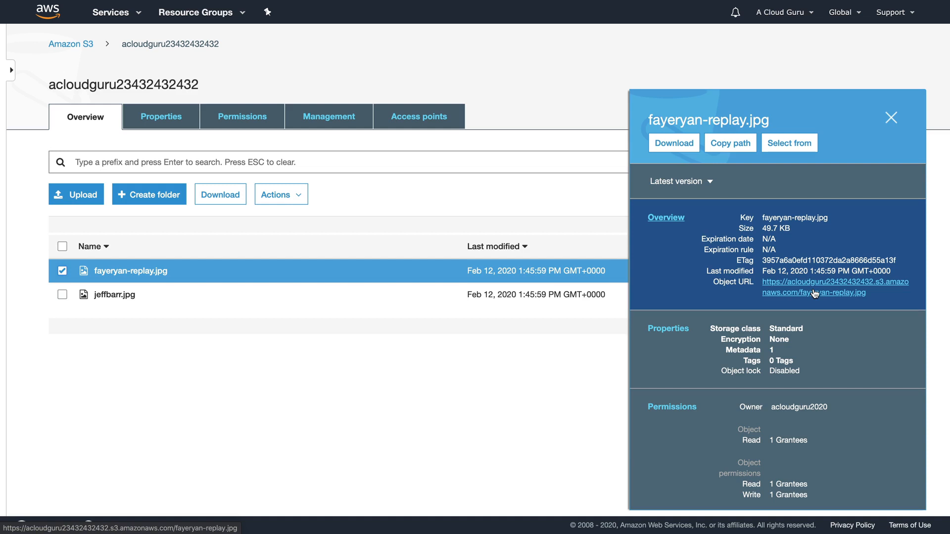
# Open fayeryan-replay.jpg's Object URL, which returns an AccessDenied error.
pyautogui.click(814, 294)
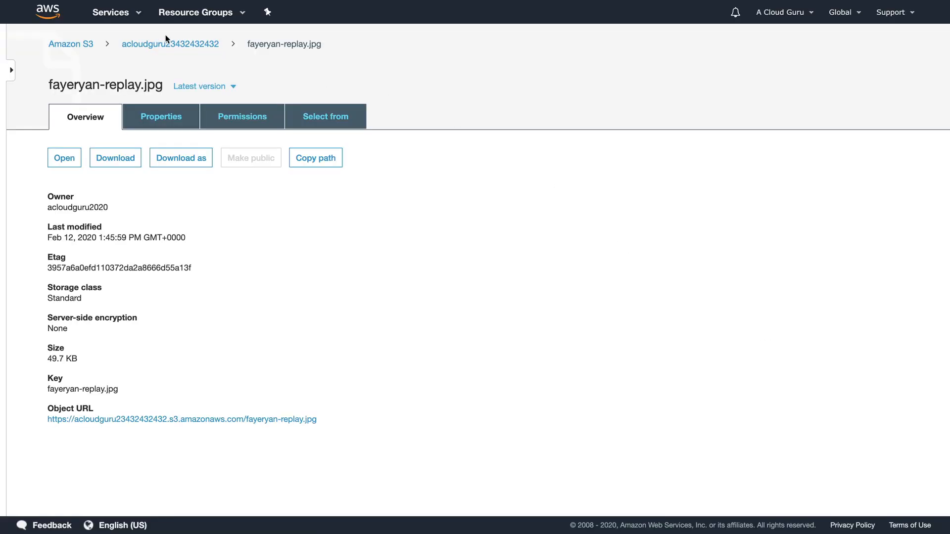
# Return to the bucket's object list and confirm Make public is unavailable for fayeryan-replay.jpg.
pyautogui.click(180, 44)
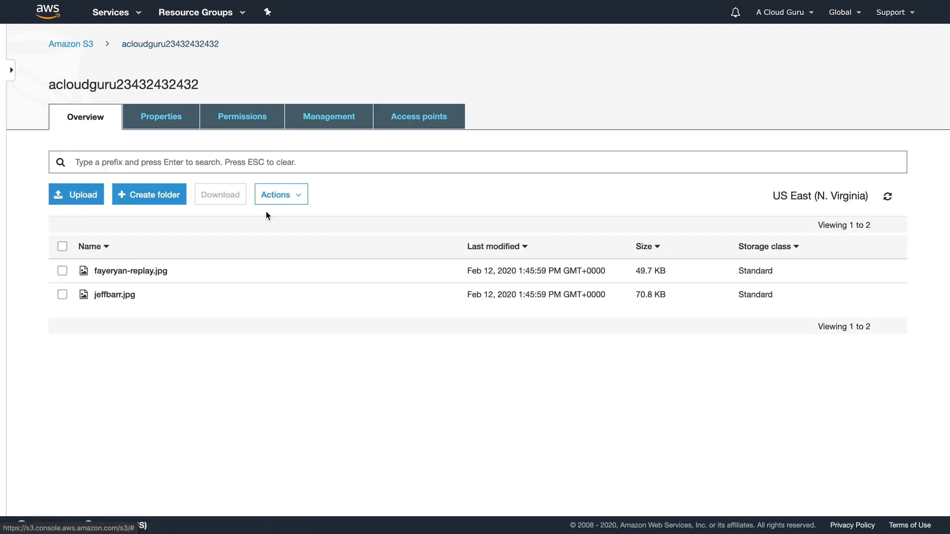
pyautogui.click(63, 271)
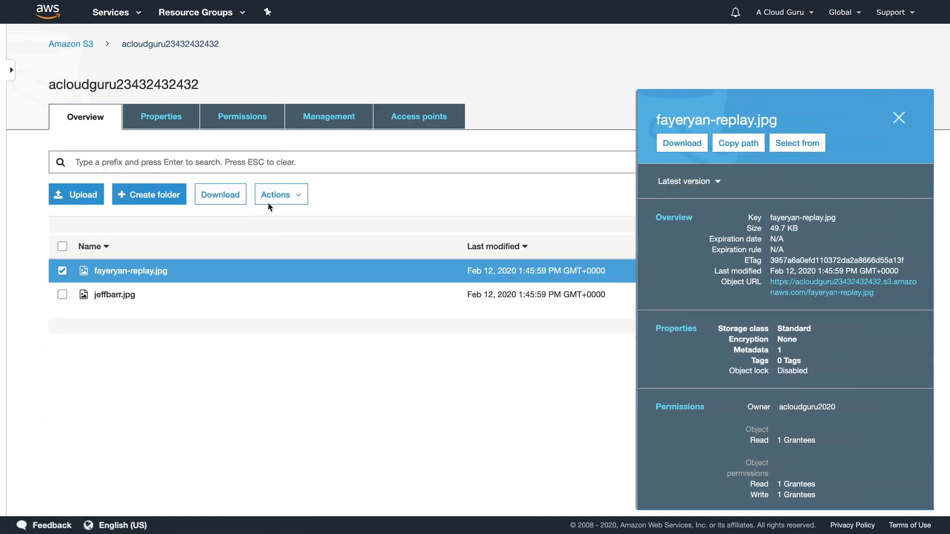
pyautogui.click(292, 196)
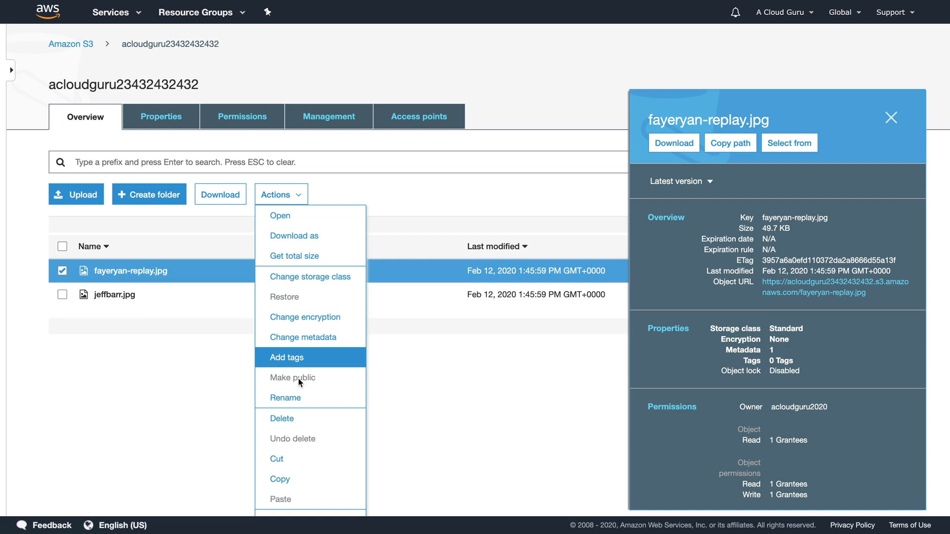
pyautogui.click(427, 343)
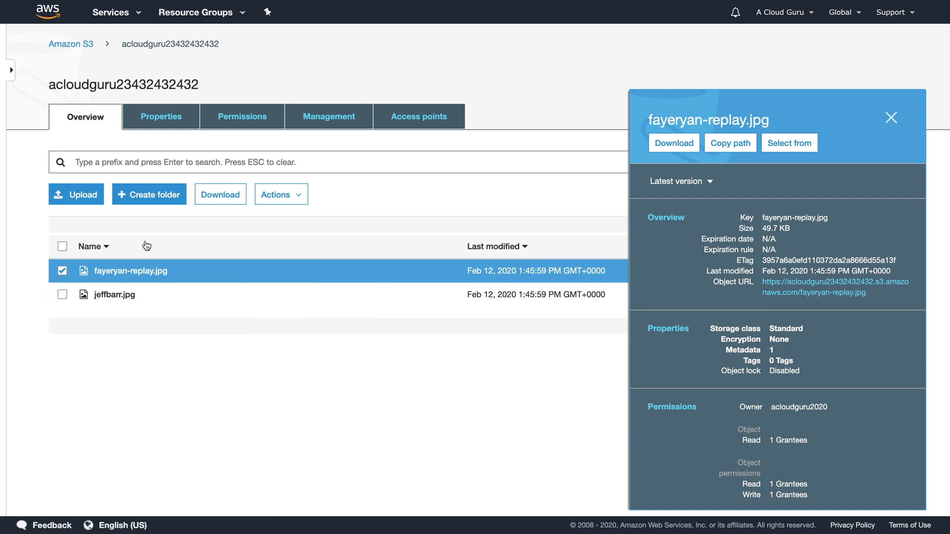
pyautogui.click(62, 270)
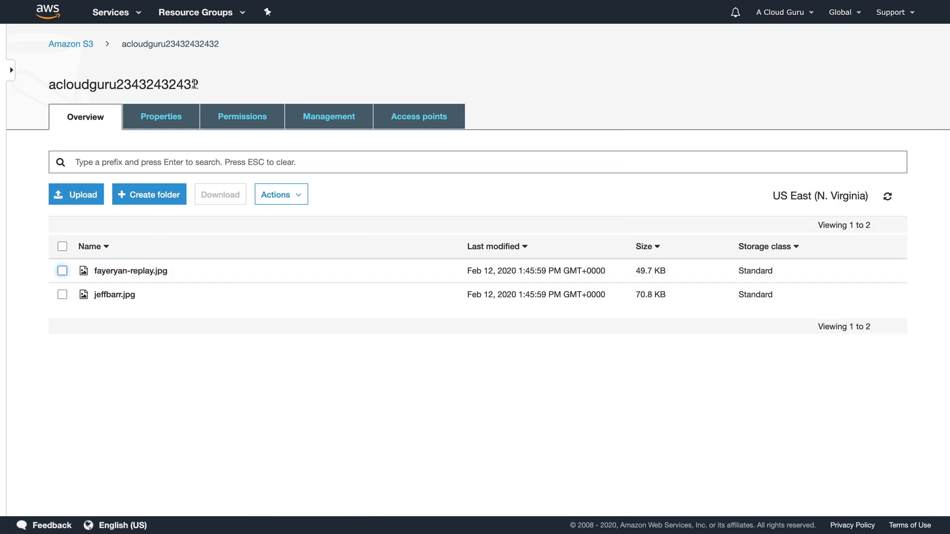
pyautogui.click(79, 45)
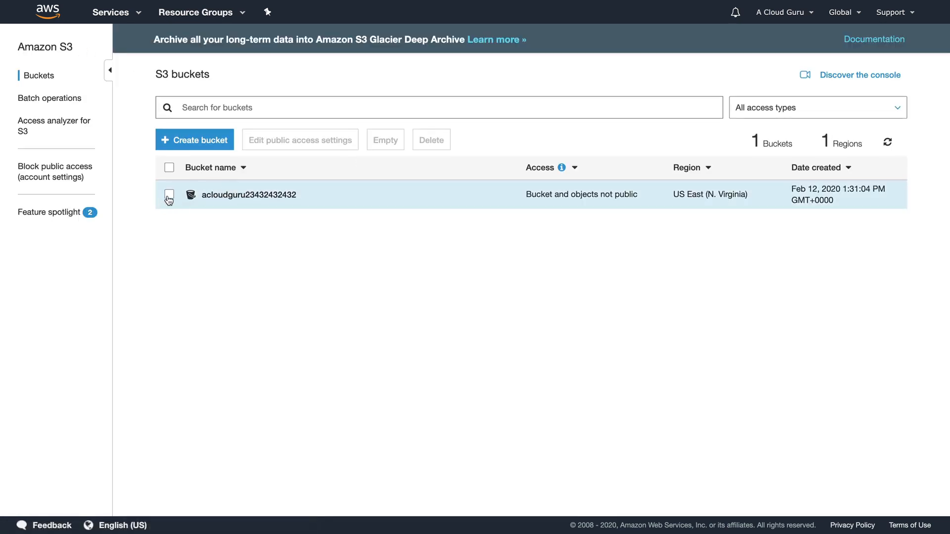
pyautogui.click(168, 196)
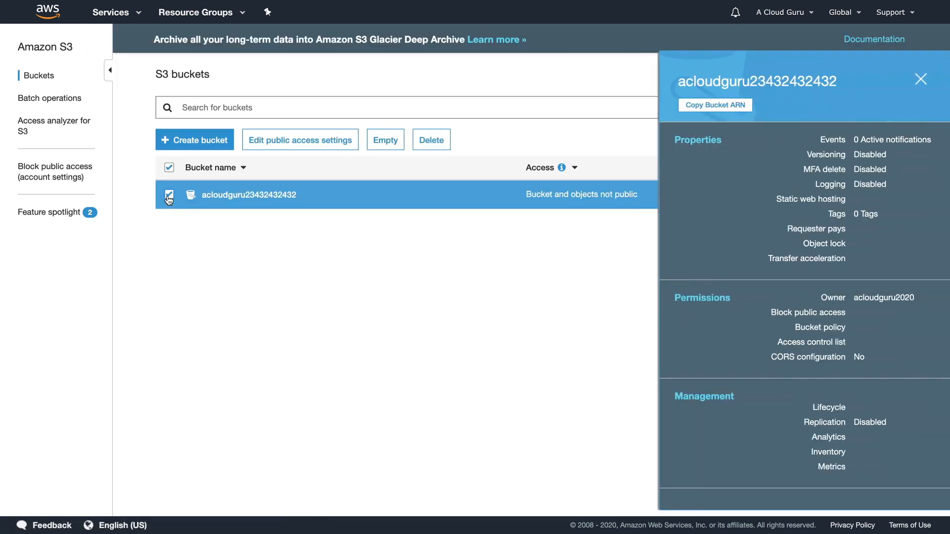
pyautogui.click(292, 142)
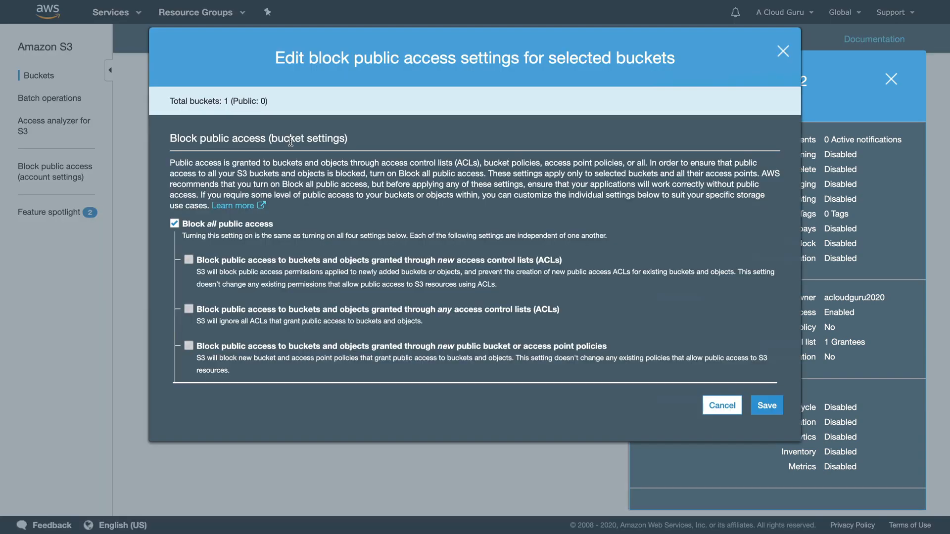
pyautogui.click(175, 225)
pyautogui.click(773, 405)
pyautogui.click(375, 334)
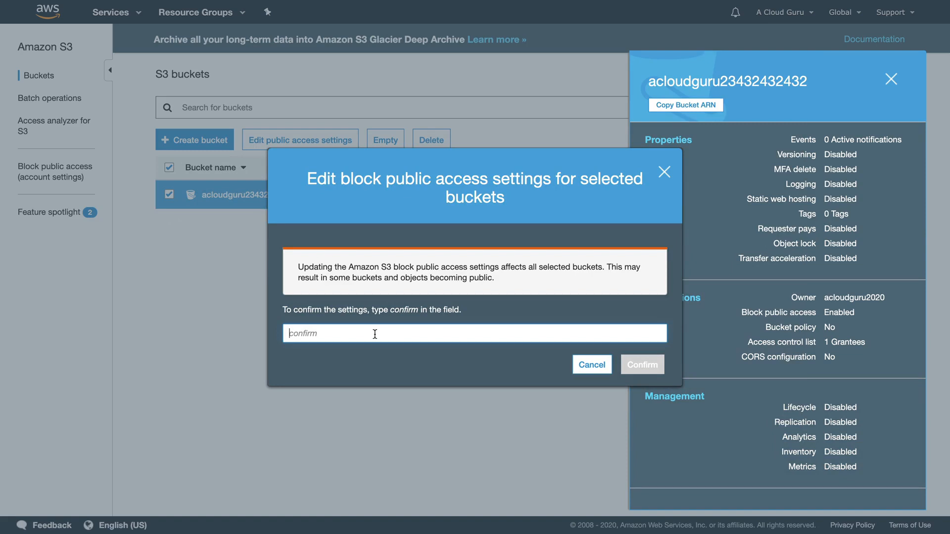
pyautogui.write('confirm')
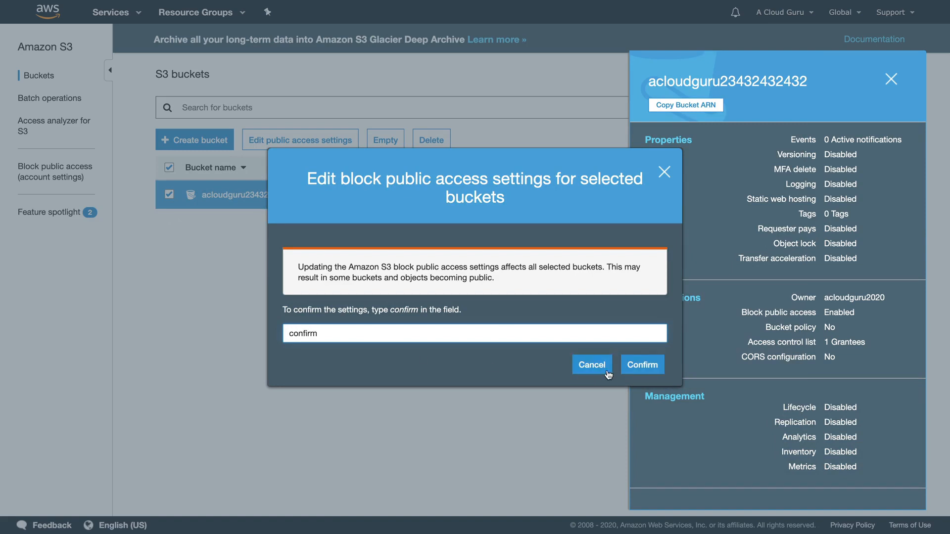
pyautogui.click(643, 365)
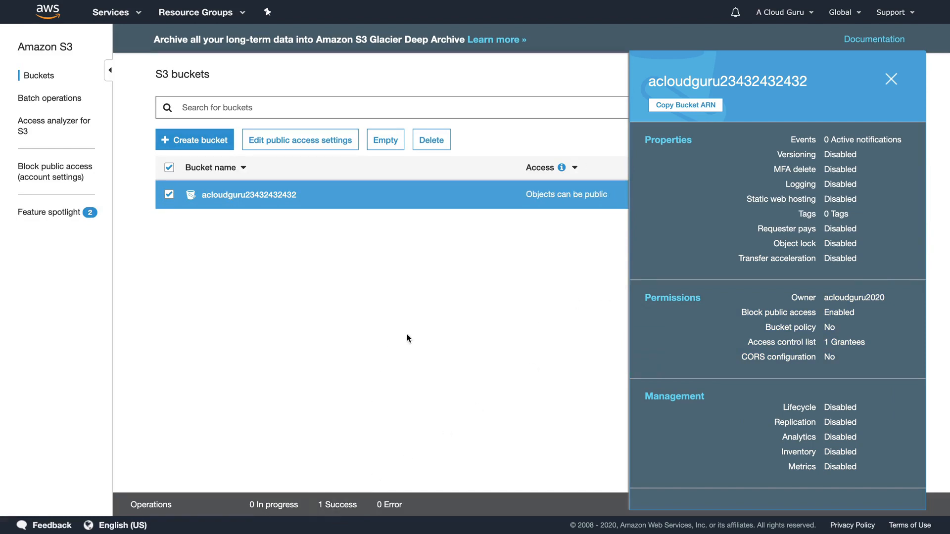
pyautogui.click(889, 83)
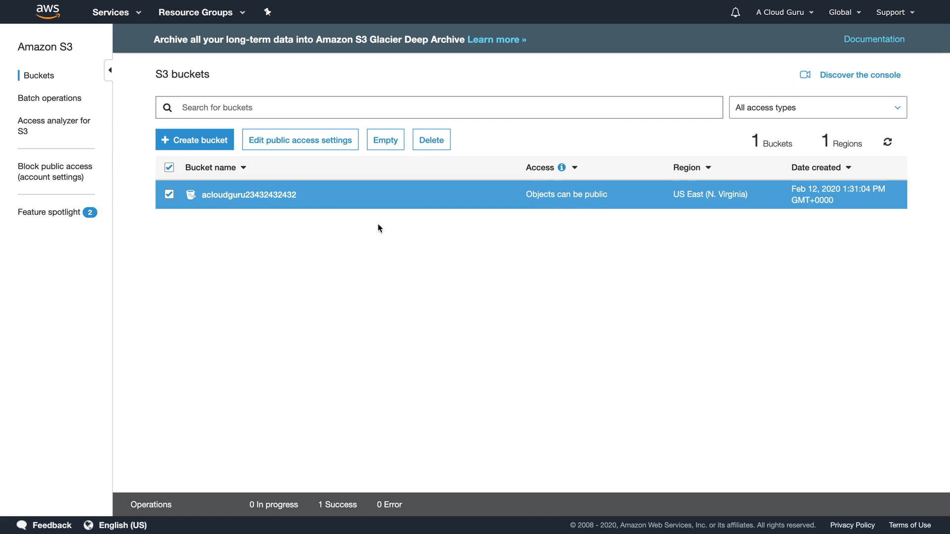
# Try loading fayeryan-replay.jpg from its object URL, which is still access denied.
pyautogui.click(271, 197)
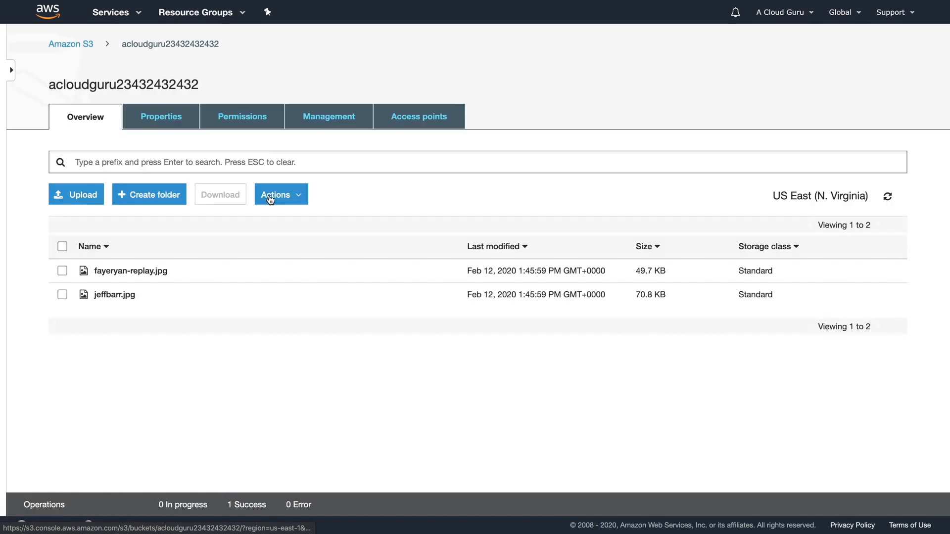
pyautogui.click(155, 275)
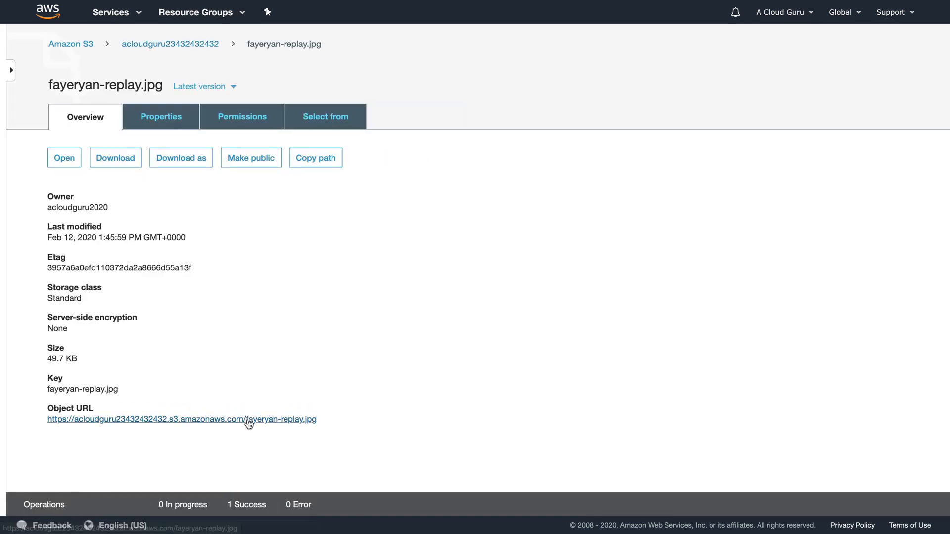
pyautogui.click(248, 420)
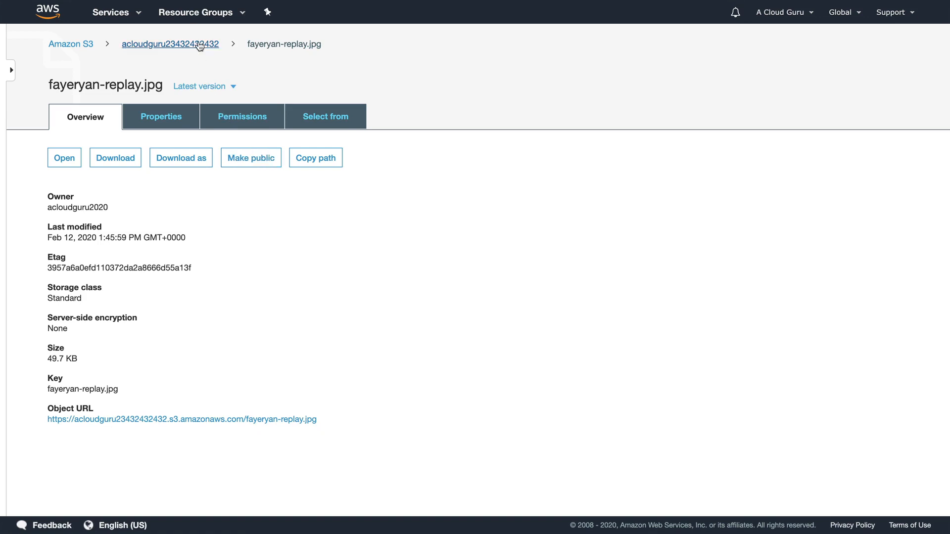
# Make fayeryan-replay.jpg public through Actions > Make public, then reopen the photo to check.
pyautogui.click(166, 44)
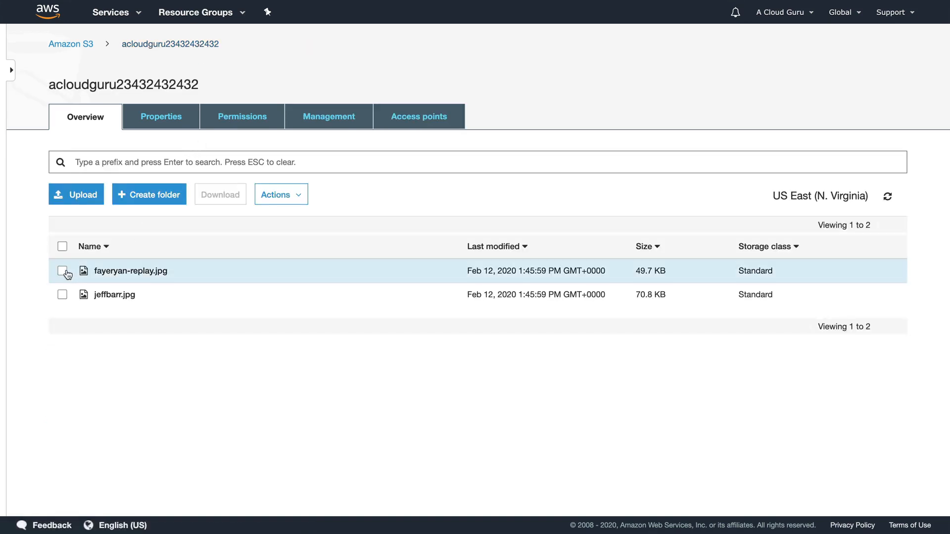
pyautogui.click(64, 271)
pyautogui.click(277, 195)
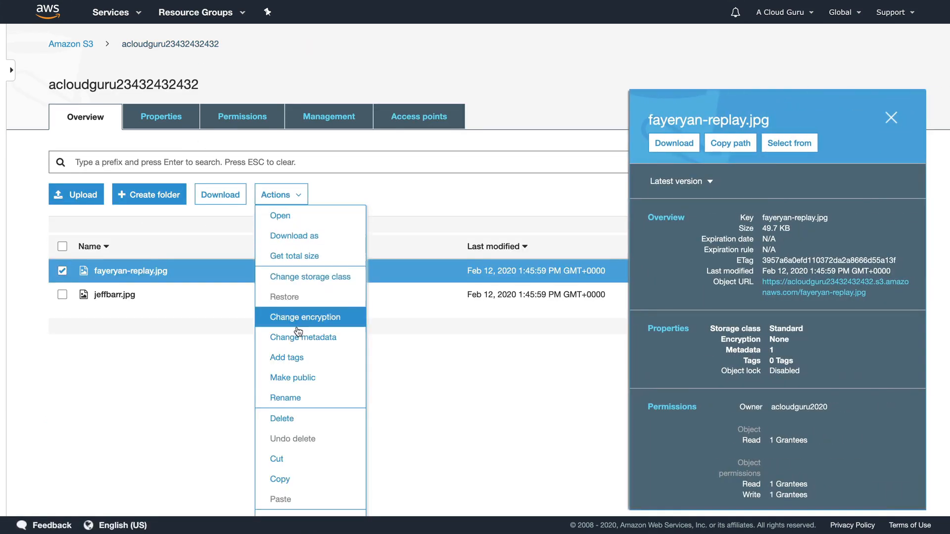
pyautogui.click(297, 377)
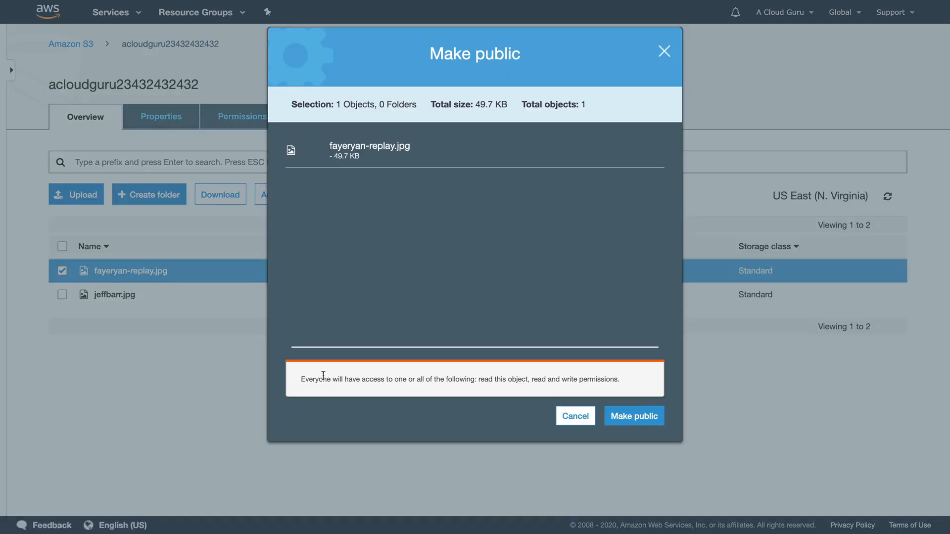
pyautogui.click(636, 416)
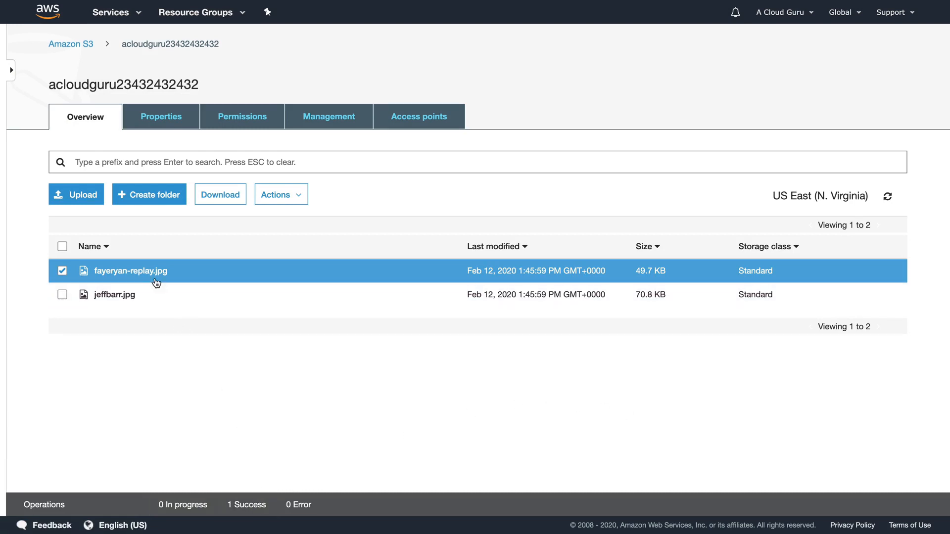
pyautogui.doubleClick(65, 272)
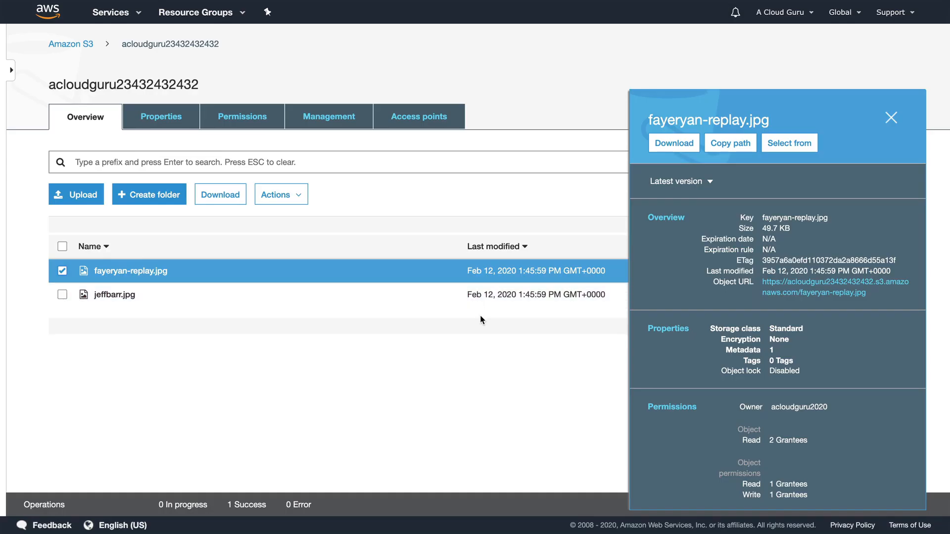
# Make jeffbarr.jpg public and verify the image loads from its object URL.
pyautogui.click(62, 294)
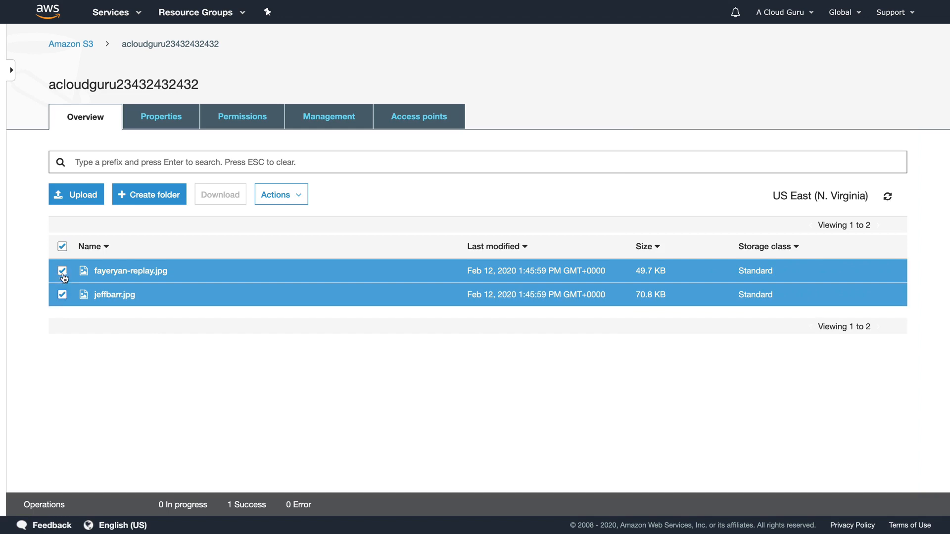
pyautogui.click(63, 271)
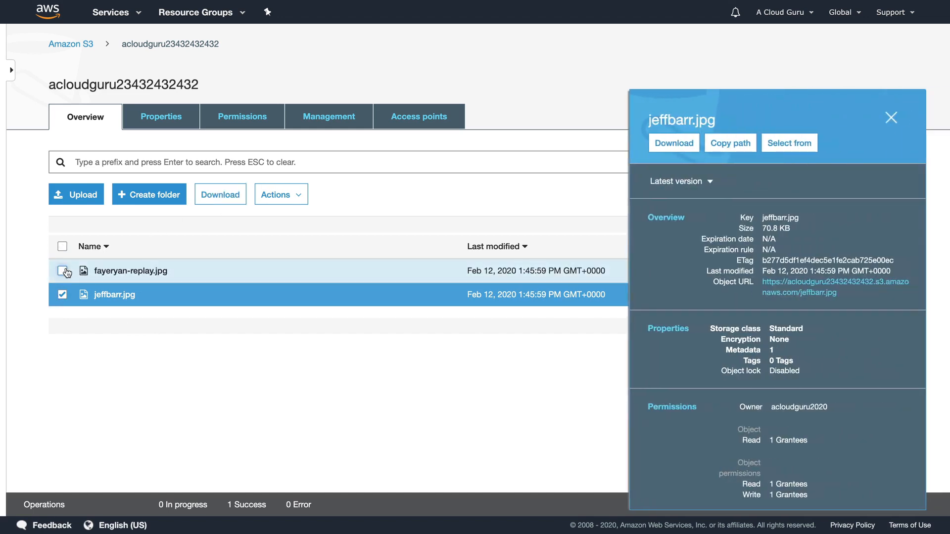
pyautogui.click(265, 197)
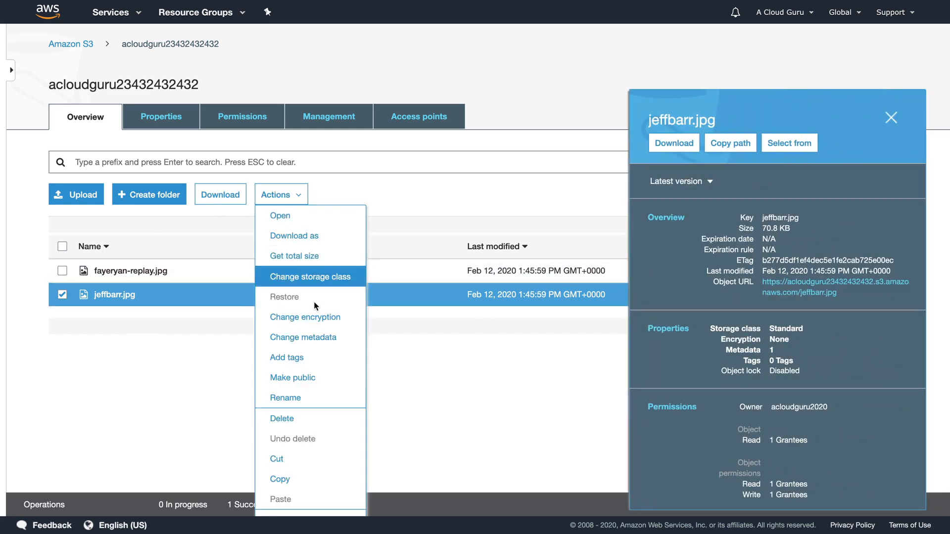
pyautogui.click(311, 378)
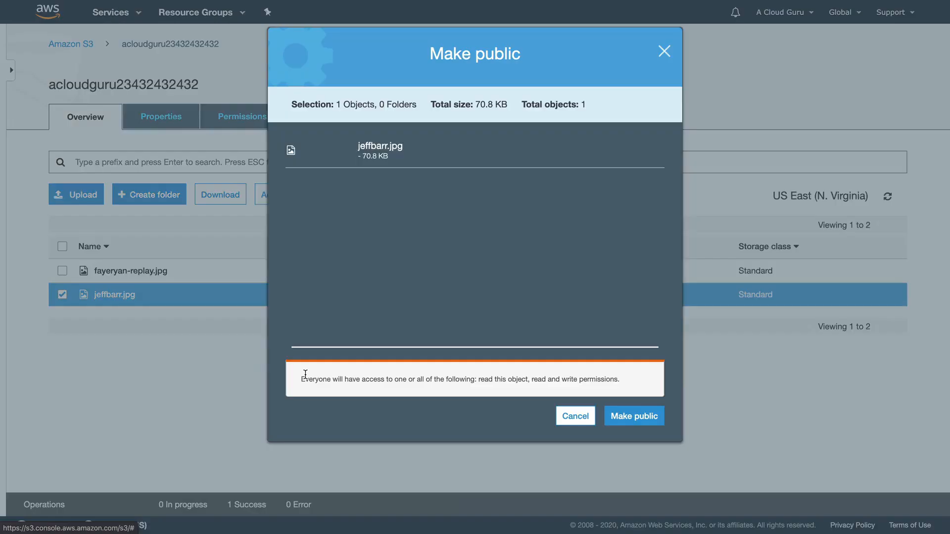
pyautogui.click(643, 416)
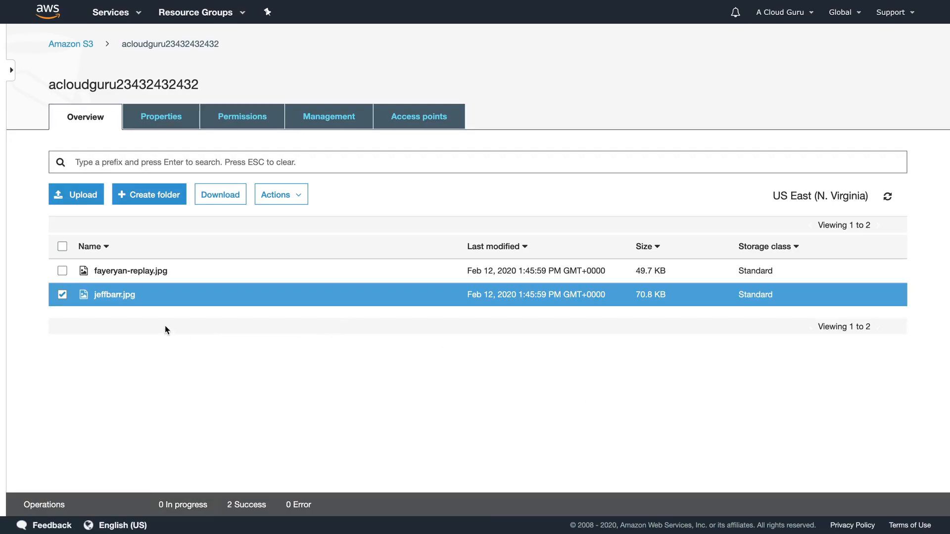
pyautogui.click(114, 295)
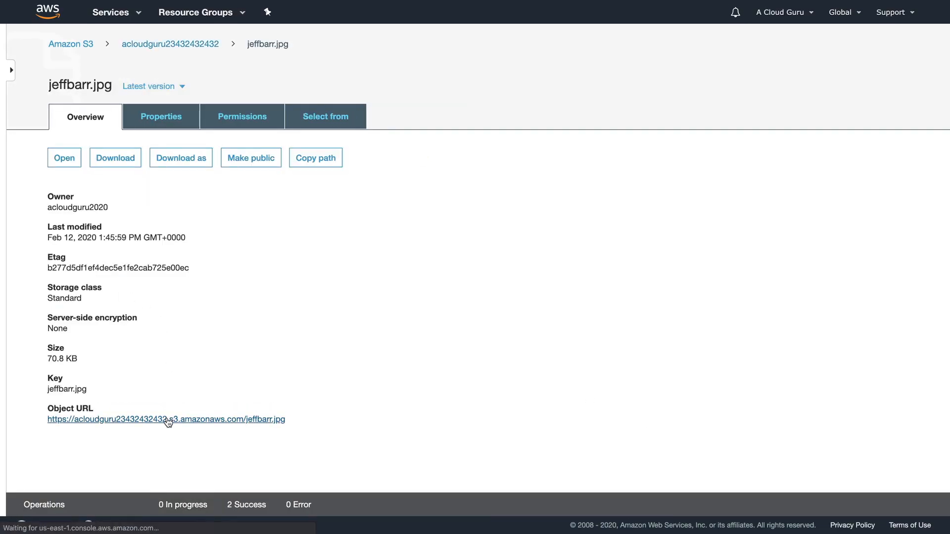
pyautogui.click(168, 420)
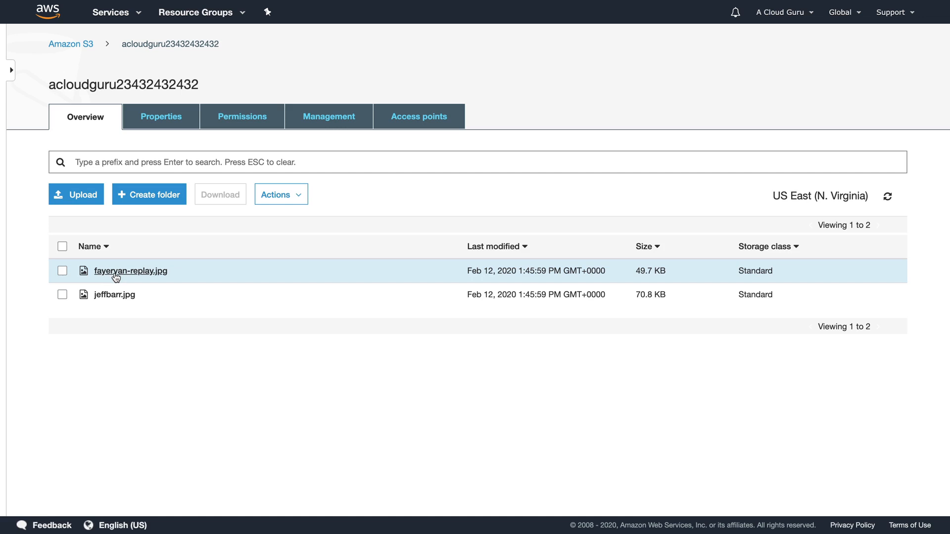
# Change fayeryan-replay.jpg's storage class from Standard to Intelligent-Tiering and confirm.
pyautogui.click(62, 271)
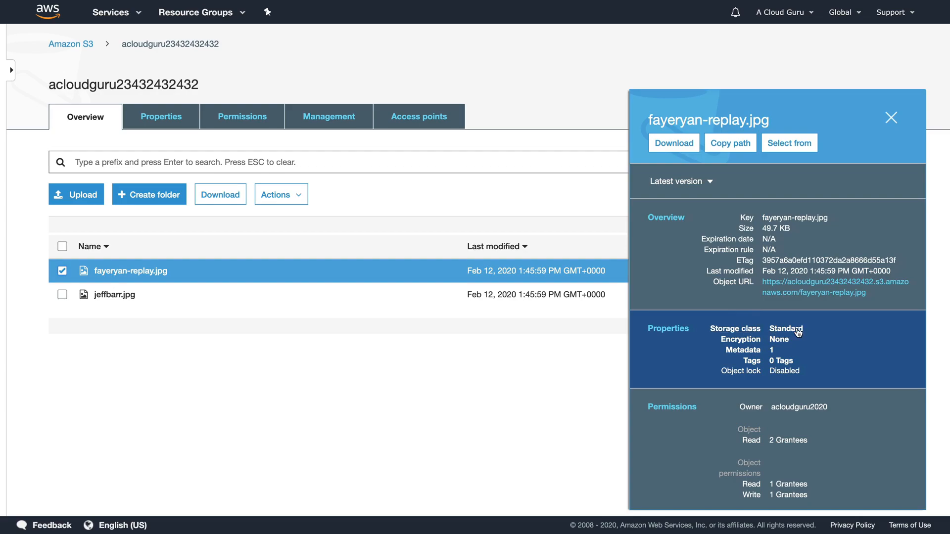
pyautogui.click(736, 331)
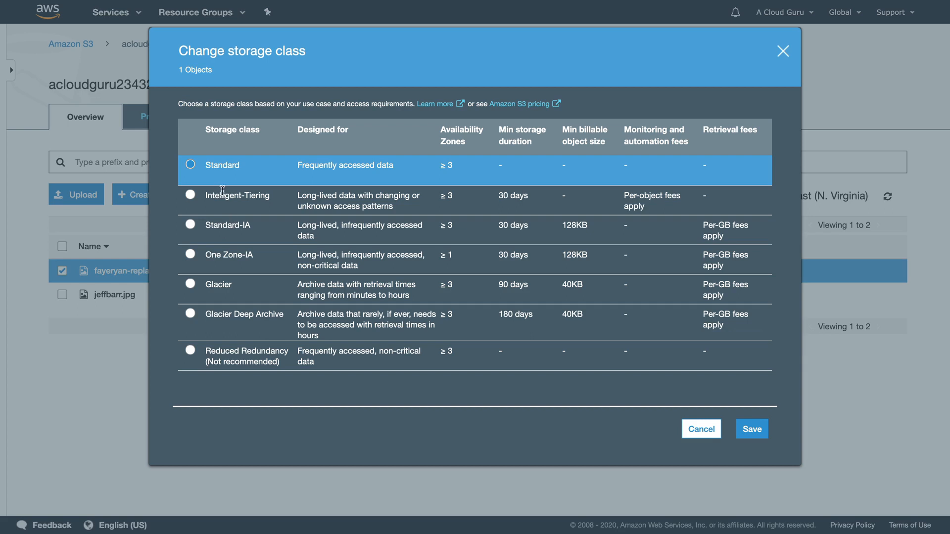
pyautogui.click(190, 196)
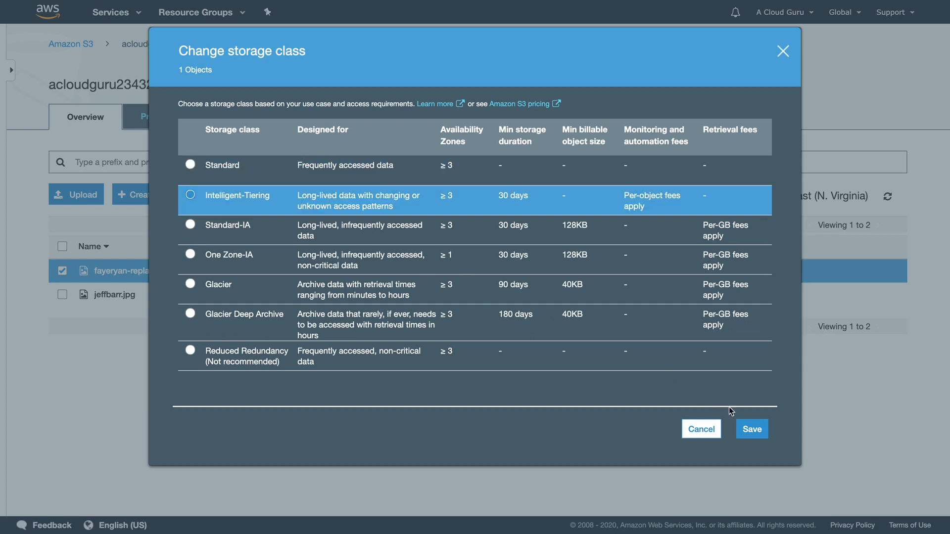
pyautogui.click(751, 433)
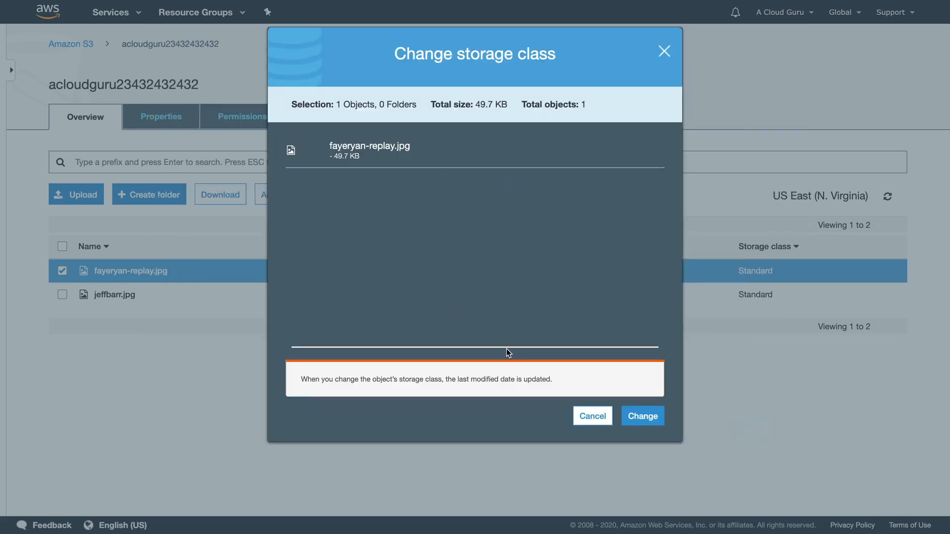
pyautogui.click(643, 416)
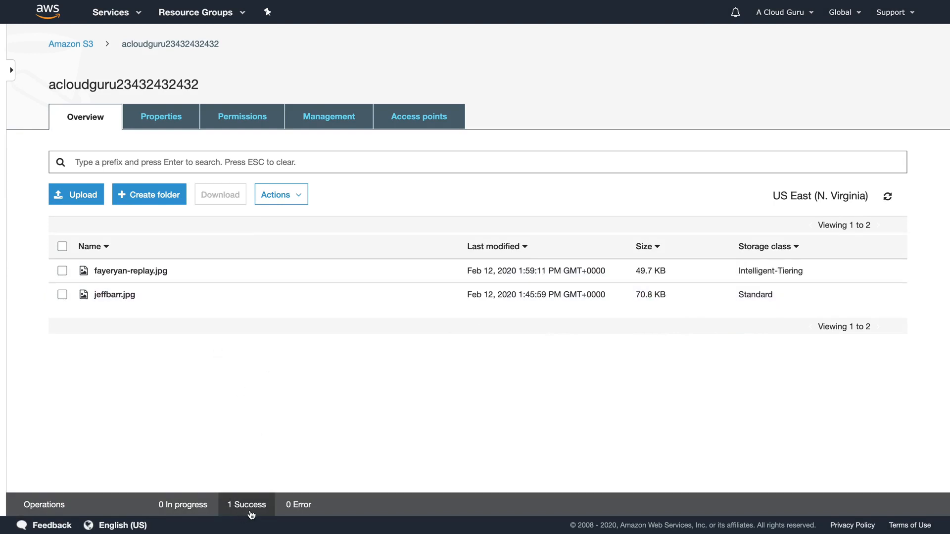
# Review the bucket's Properties: versioning, logging, website hosting and default encryption all Disabled.
pyautogui.click(160, 130)
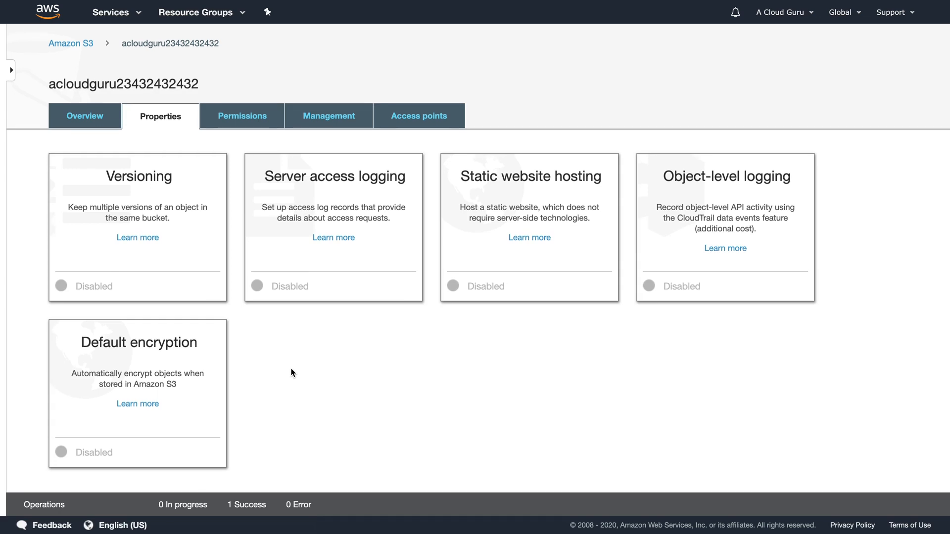
pyautogui.scroll(-6, 291, 372)
pyautogui.scroll(-2, 290, 372)
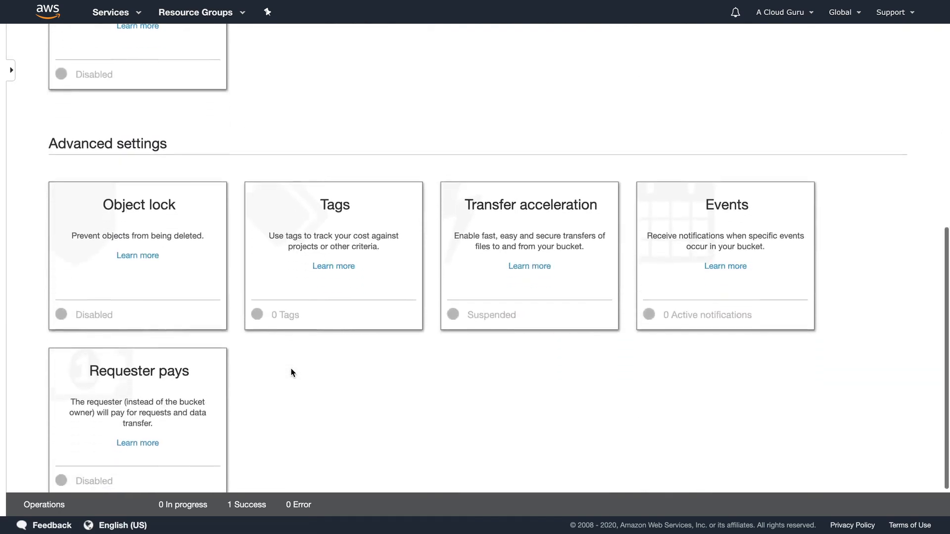
pyautogui.scroll(-1, 290, 373)
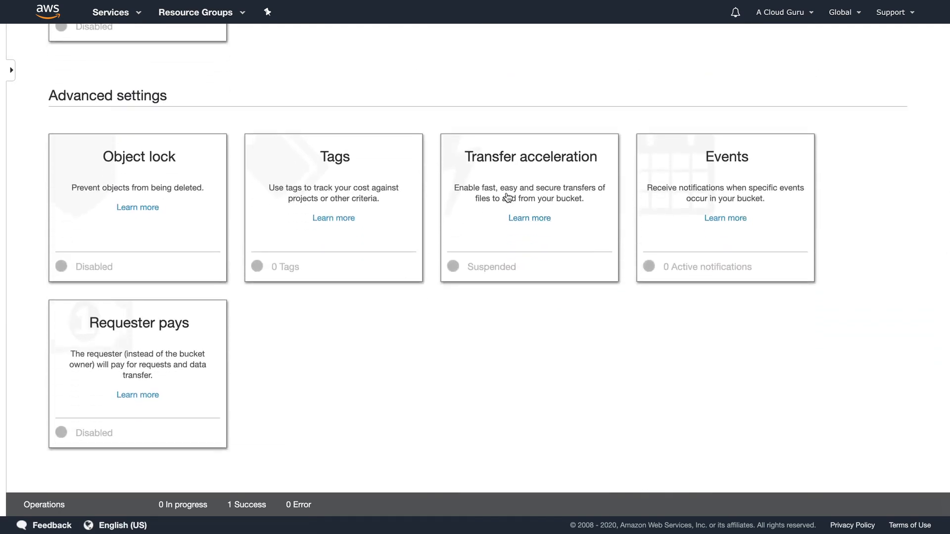
pyautogui.scroll(9, 507, 198)
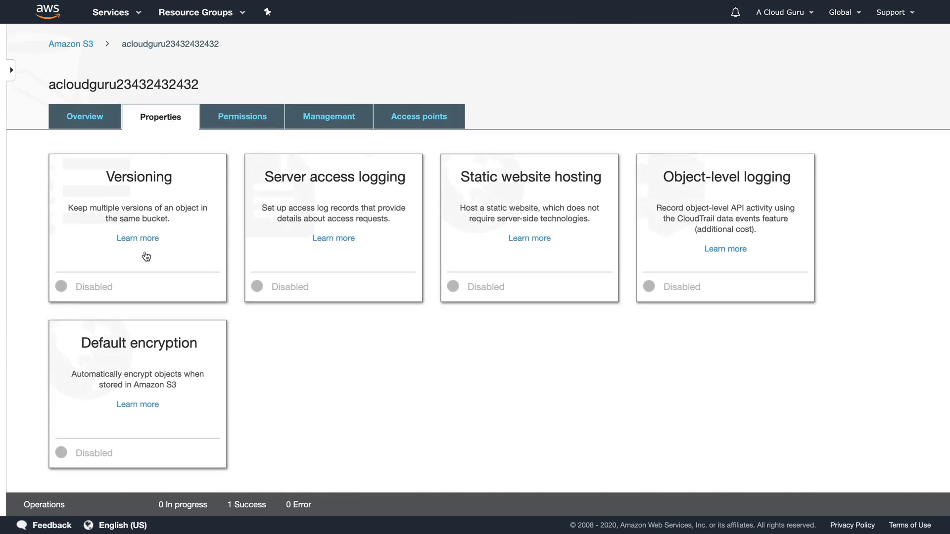
# View the Permissions tab showing Block all public access and its four sub-settings Off.
pyautogui.click(235, 117)
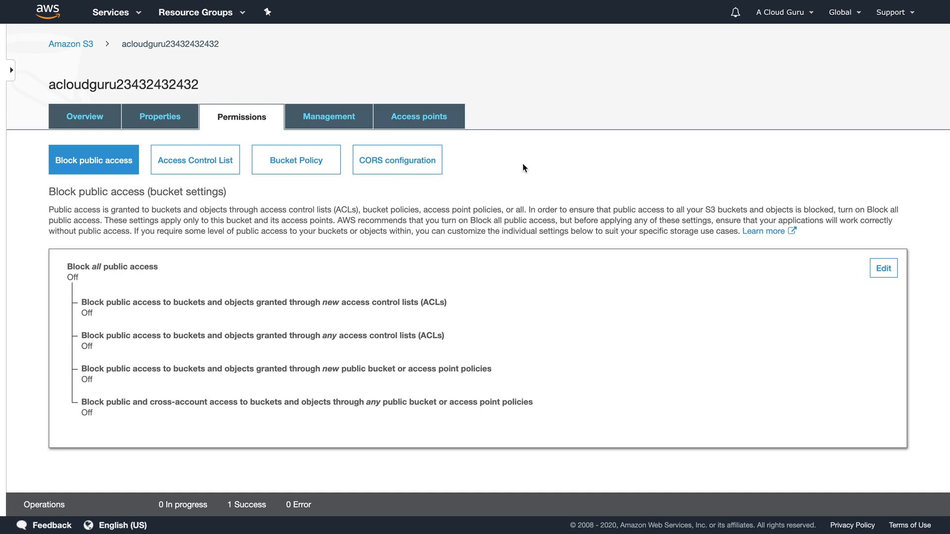
# View the Management tab's Lifecycle section, which has no lifecycle rules yet.
pyautogui.click(339, 115)
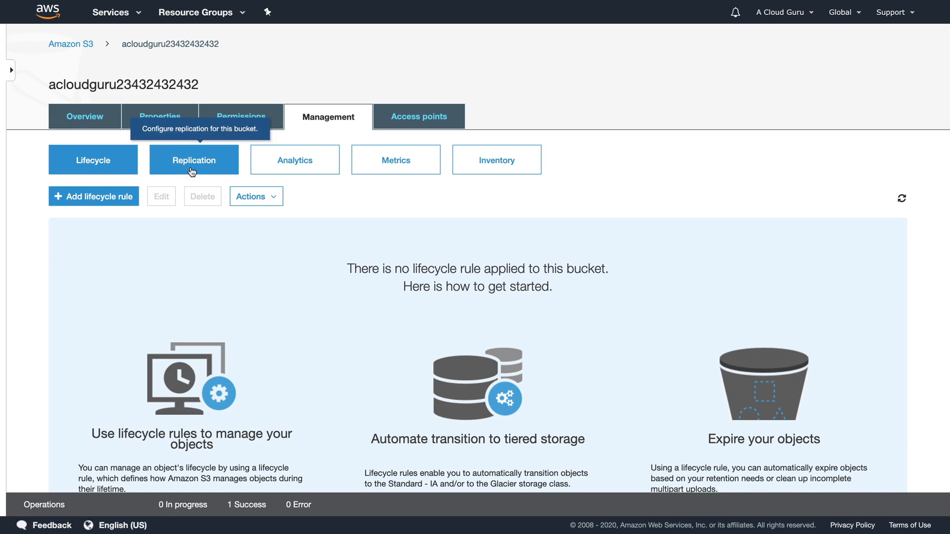
pyautogui.scroll(-3, 654, 121)
pyautogui.scroll(3, 655, 122)
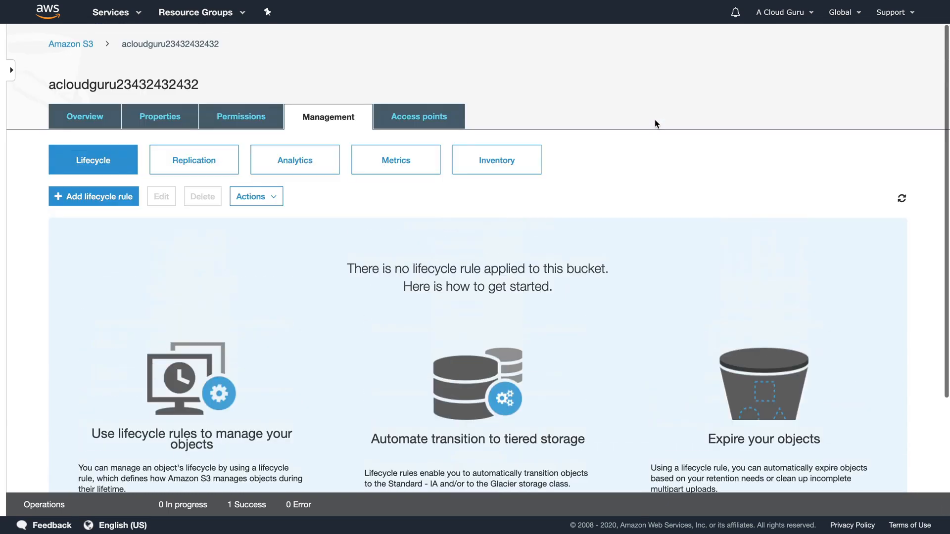